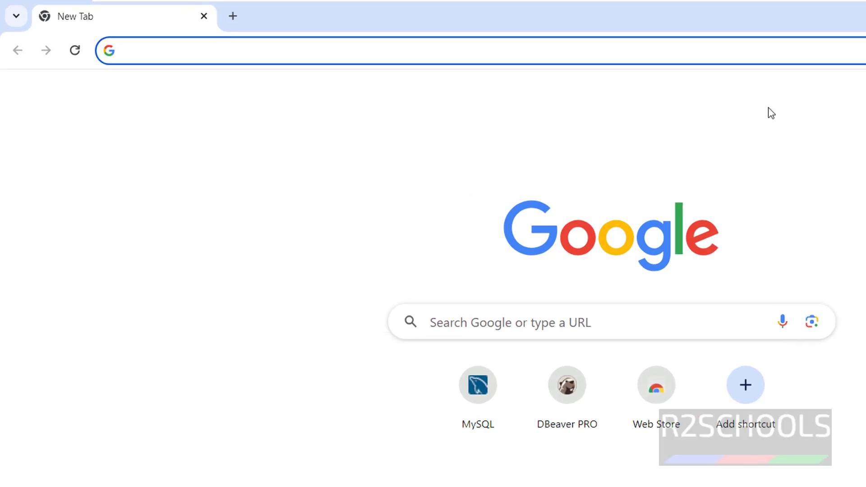
Step: Enter dbeaver.io in Chrome's address bar, fixing the typo, to load the DBeaver Community site
{"action": "type", "text": "dbeaev"}
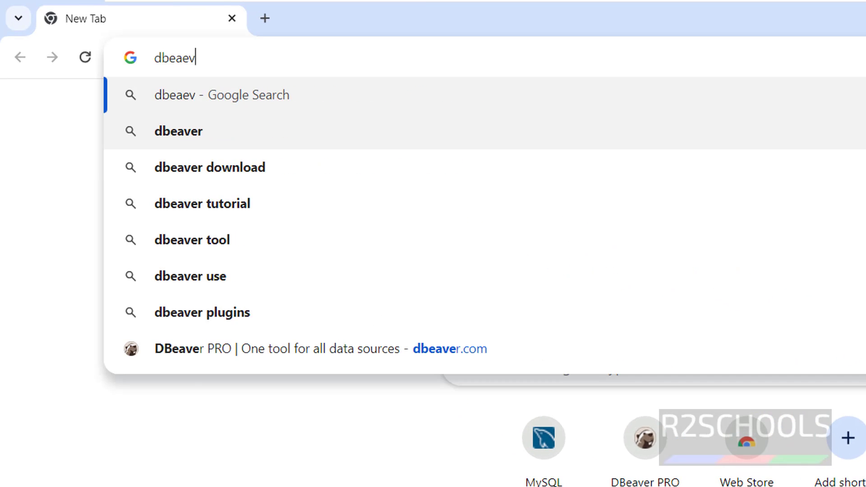
{"action": "key", "text": "BackSpace"}
{"action": "key", "text": "BackSpace"}
{"action": "type", "text": "ver.io"}
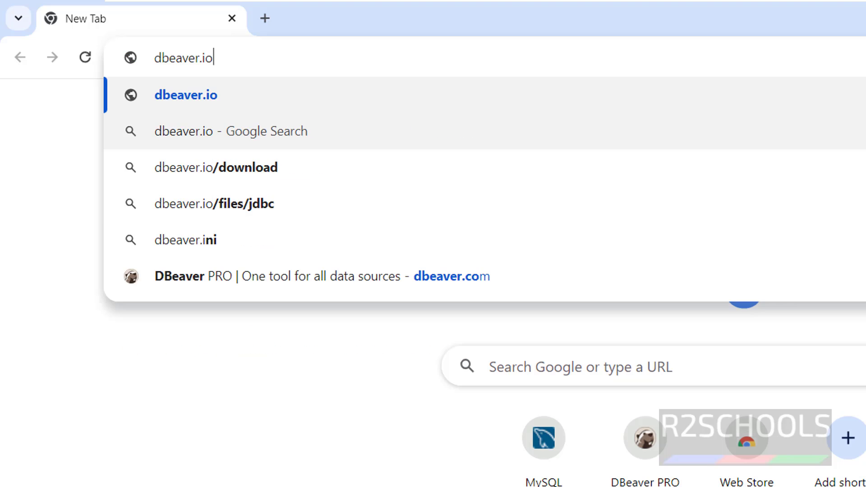
{"action": "key", "text": "Return"}
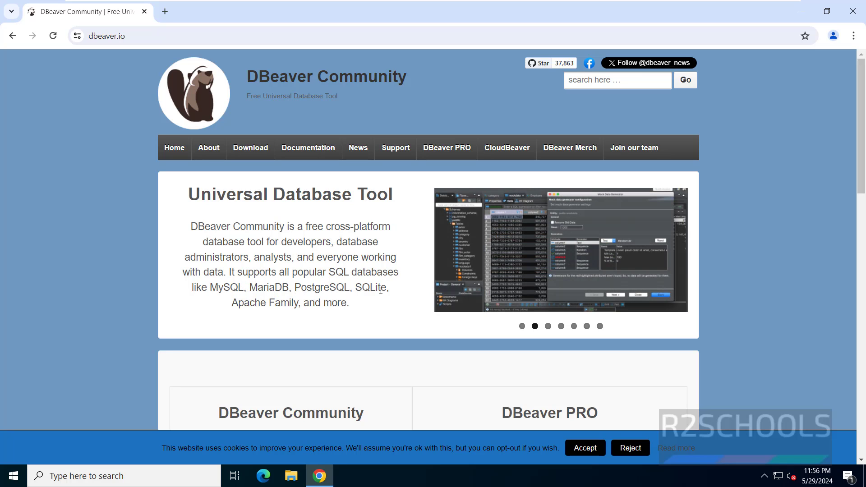
Step: Browse the dbeaver.io home page and go to the Download page for DBeaver Community 24.0.5
{"action": "scroll", "coordinate": [368, 302], "scroll_direction": "down", "scroll_amount": 1}
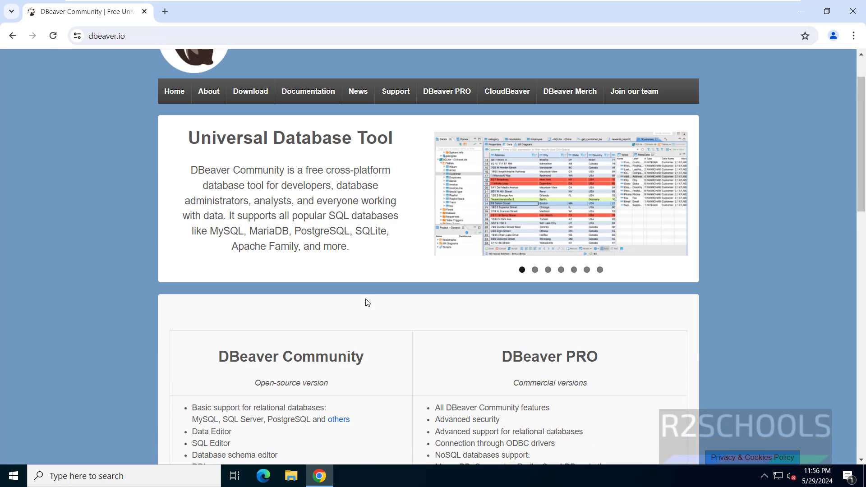
{"action": "scroll", "coordinate": [368, 303], "scroll_direction": "down", "scroll_amount": 2}
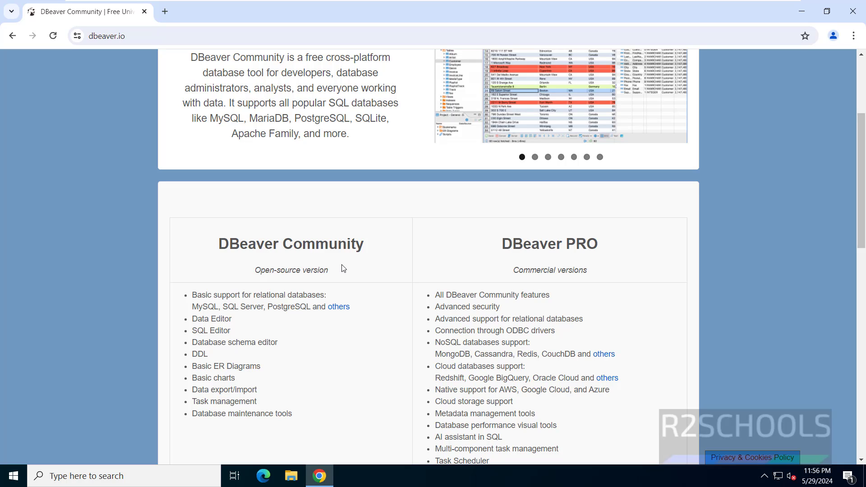
{"action": "scroll", "coordinate": [344, 269], "scroll_direction": "up", "scroll_amount": 3}
{"action": "left_click", "coordinate": [251, 147]}
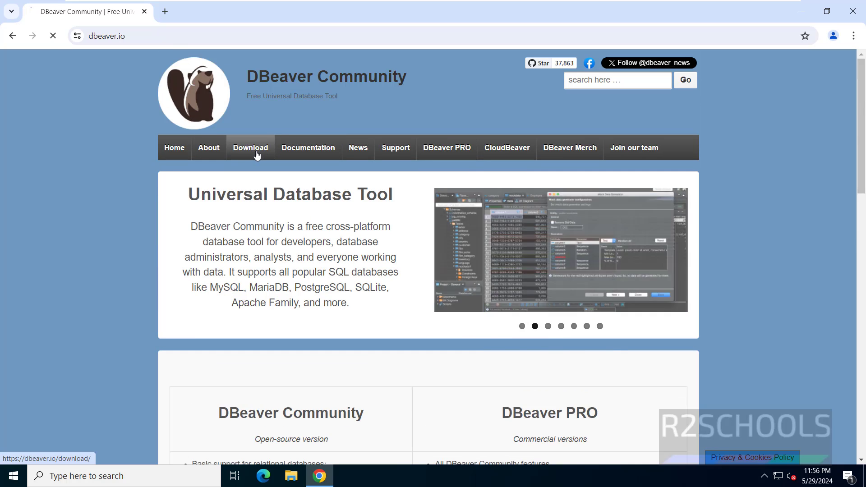
{"action": "scroll", "coordinate": [446, 279], "scroll_direction": "down", "scroll_amount": 1}
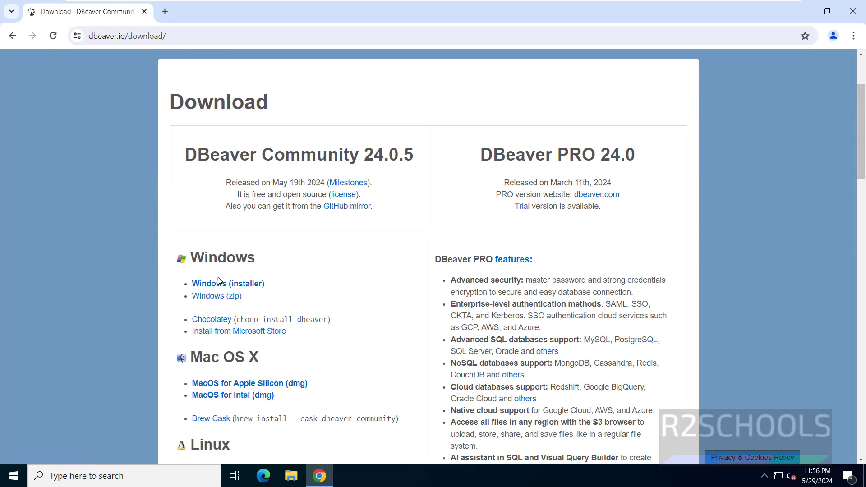
Step: Download dbeaver-ce-24.0.5-x86_64-setup.exe, delete the old MySQL entry from download history, and run the installer
{"action": "left_click", "coordinate": [243, 286]}
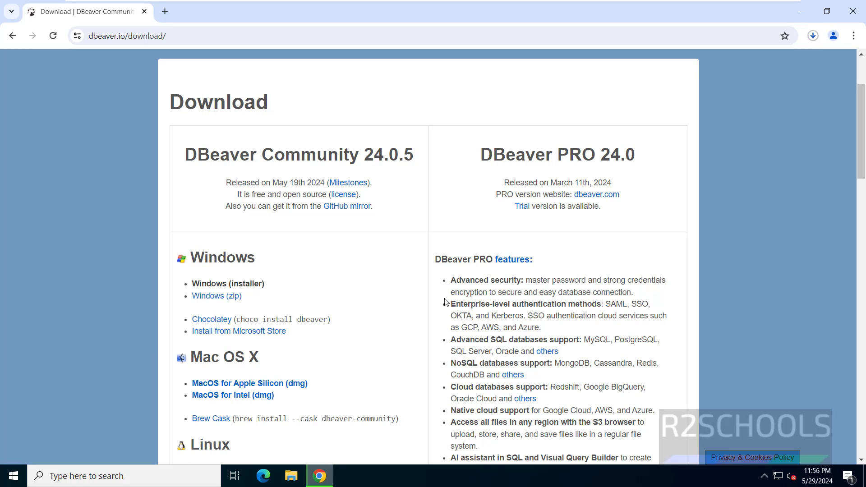
{"action": "left_click", "coordinate": [813, 35]}
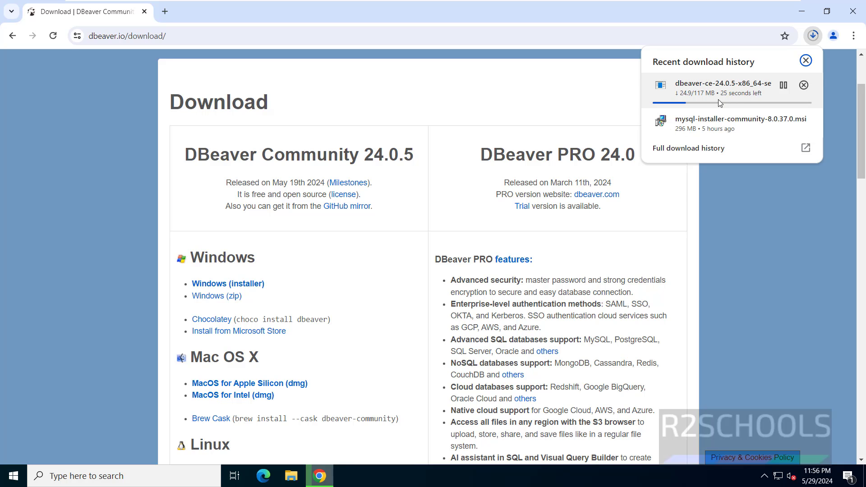
{"action": "left_click", "coordinate": [717, 145]}
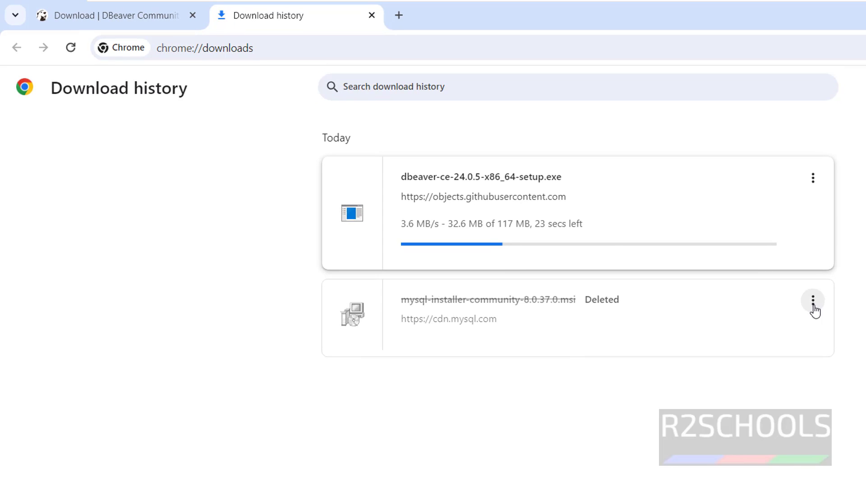
{"action": "left_click", "coordinate": [797, 295]}
{"action": "left_click", "coordinate": [773, 311]}
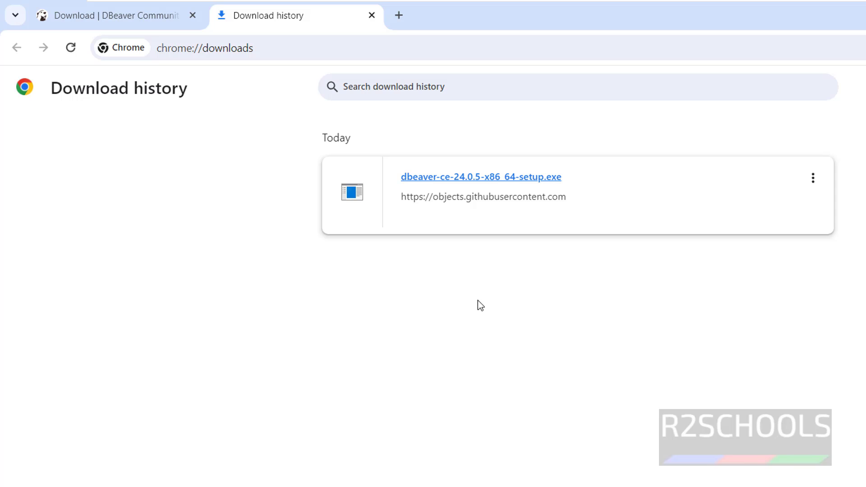
{"action": "left_click", "coordinate": [504, 181]}
Step: Keep English as the installer language, accept the license, and install for all users
{"action": "left_click", "coordinate": [621, 326]}
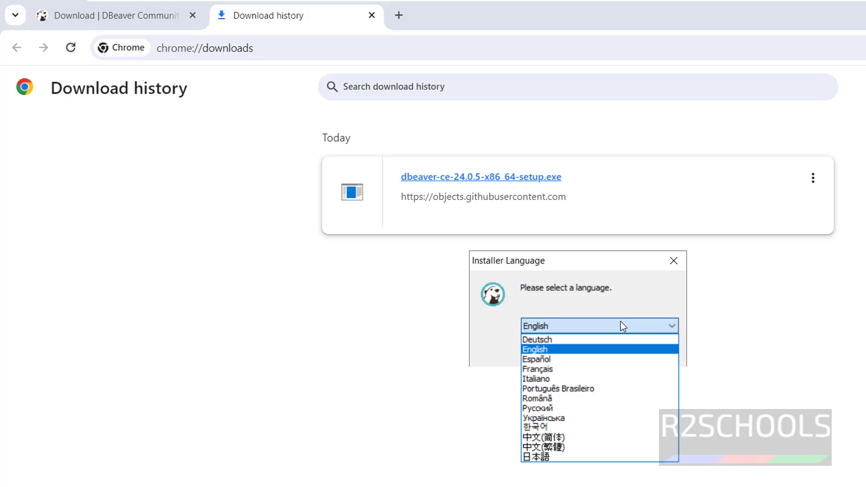
{"action": "left_click", "coordinate": [622, 326]}
{"action": "left_click", "coordinate": [589, 353]}
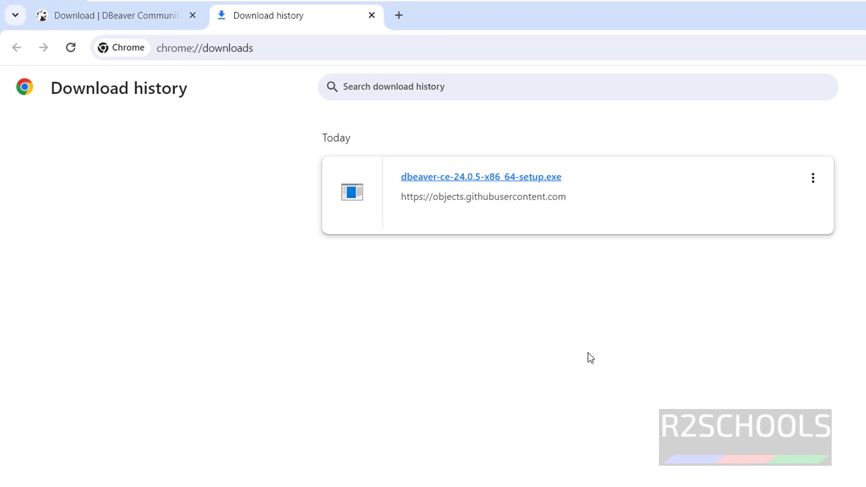
{"action": "left_click", "coordinate": [645, 436]}
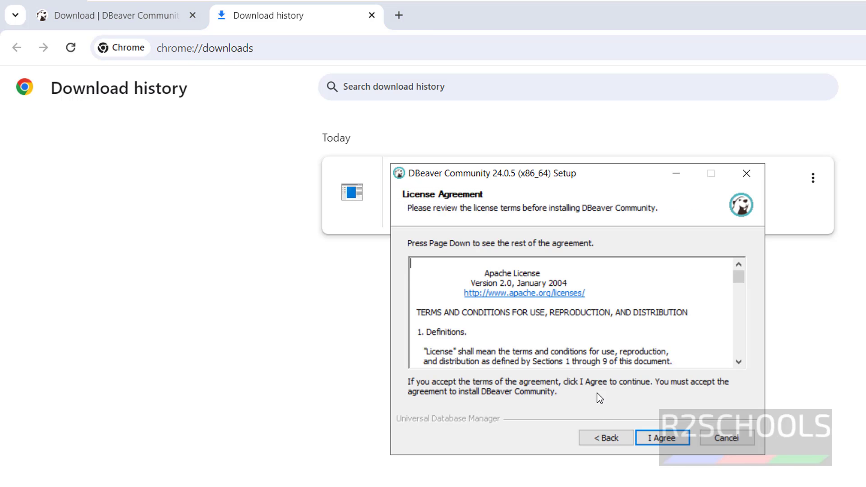
{"action": "scroll", "coordinate": [721, 300], "scroll_direction": "down", "scroll_amount": 20}
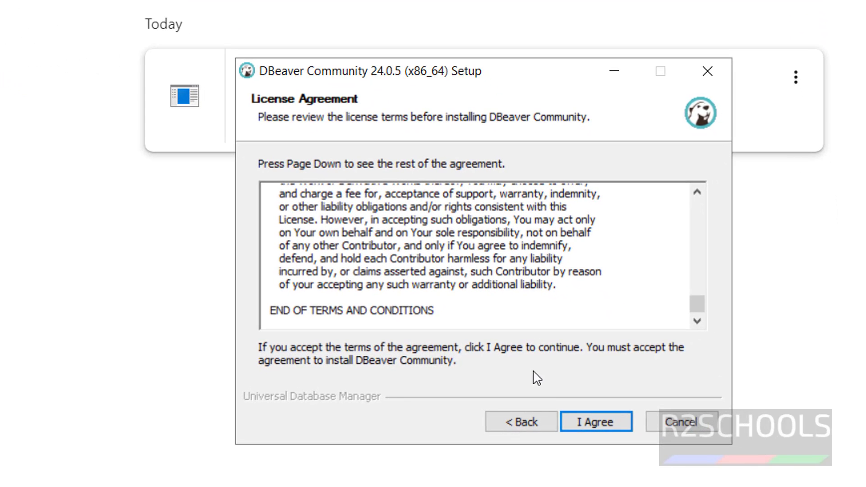
{"action": "left_click", "coordinate": [595, 425]}
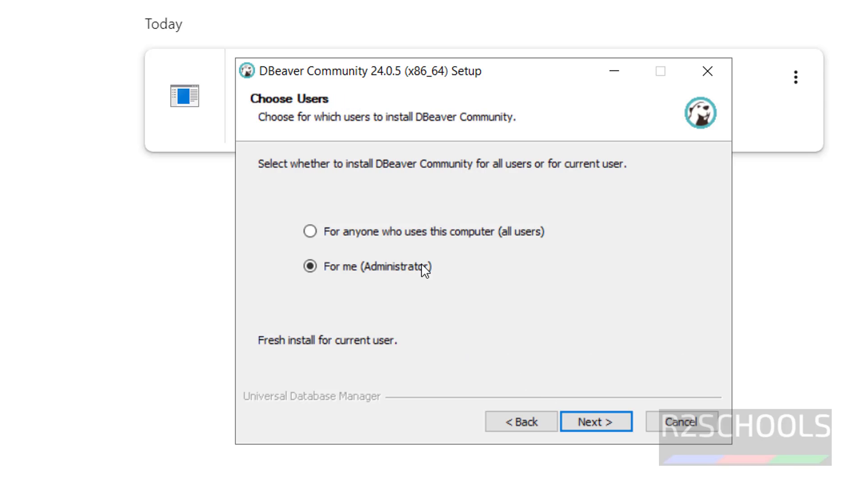
{"action": "left_click", "coordinate": [379, 234]}
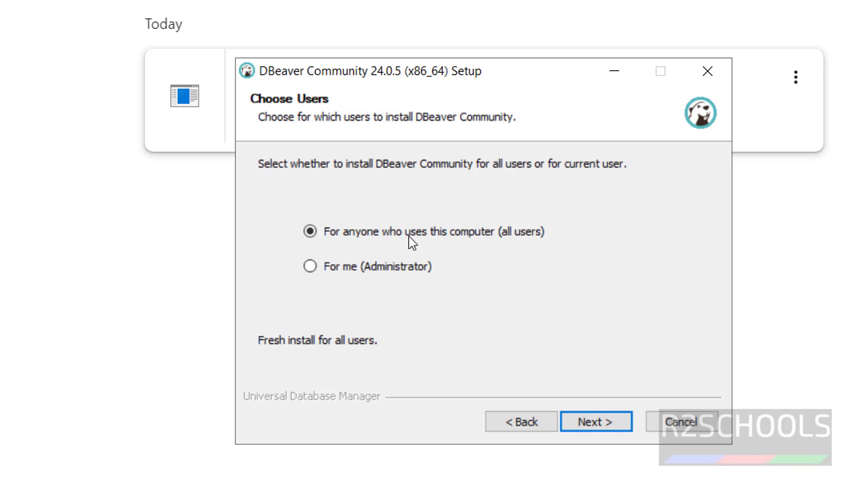
{"action": "left_click", "coordinate": [587, 424]}
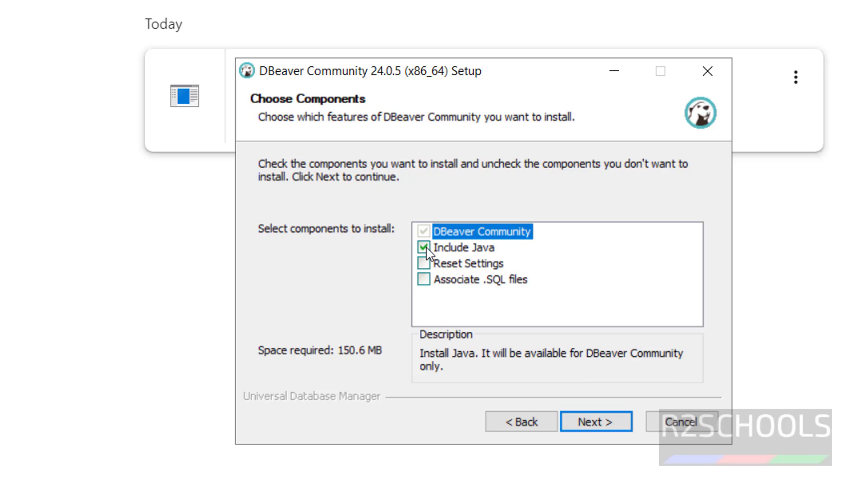
Step: Select the Include Java, Reset Settings and Associate .SQL files components
{"action": "left_click", "coordinate": [424, 247]}
{"action": "left_click", "coordinate": [424, 248]}
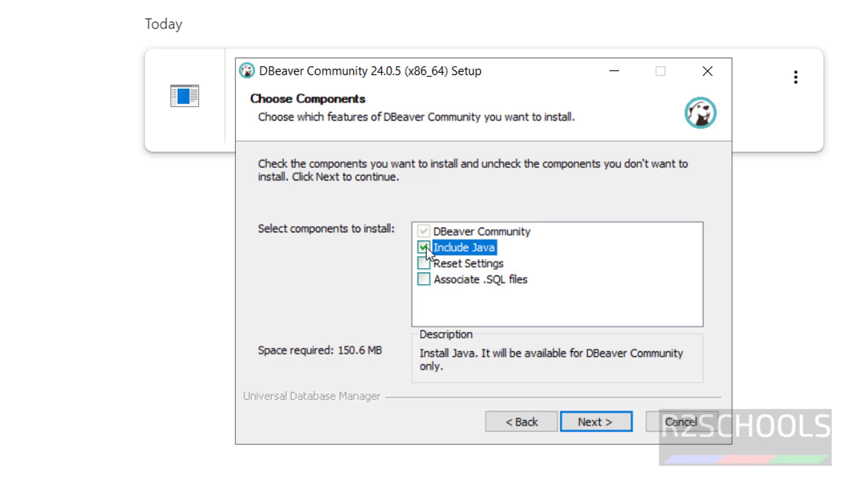
{"action": "left_click", "coordinate": [424, 264]}
{"action": "left_click", "coordinate": [424, 280]}
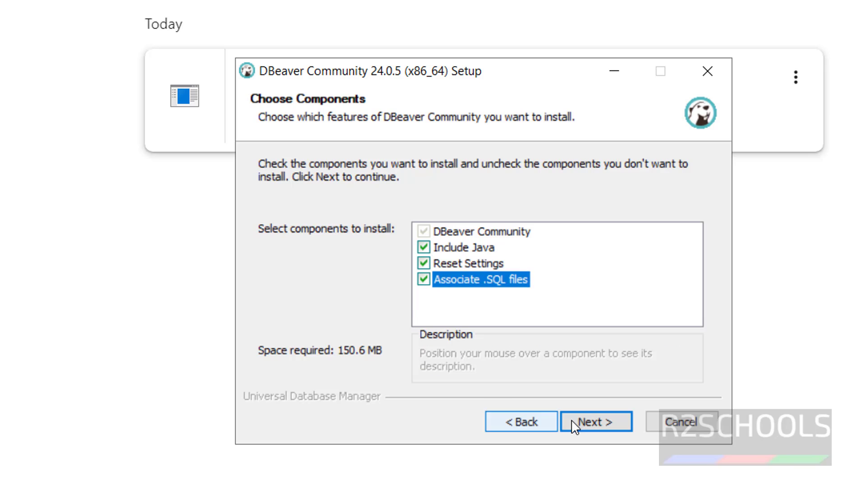
Step: Install DBeaver to C:\Program Files\DBeaver in the DBeaver Community Start Menu folder, with a desktop shortcut
{"action": "left_click", "coordinate": [594, 424]}
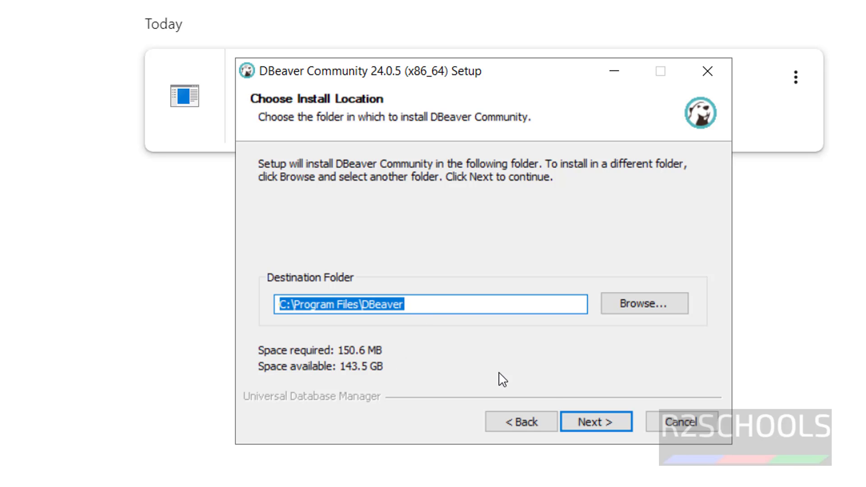
{"action": "left_click", "coordinate": [587, 422]}
{"action": "left_click", "coordinate": [449, 209]}
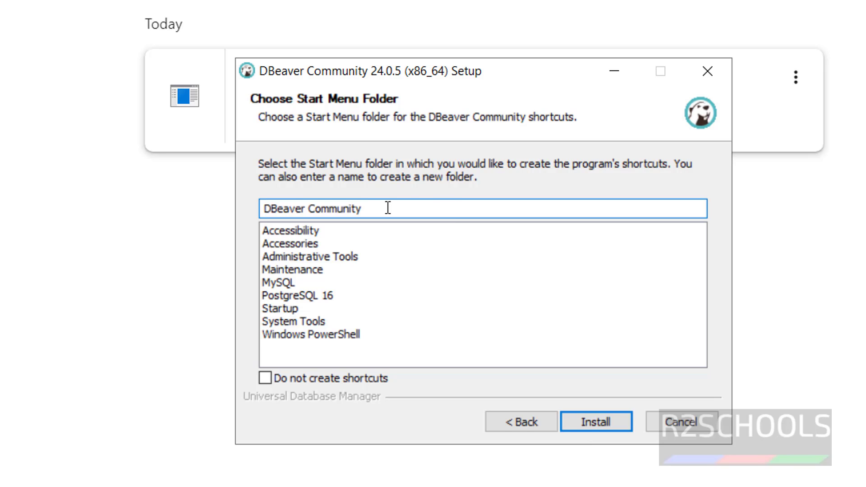
{"action": "left_click_drag", "start_coordinate": [388, 208], "coordinate": [247, 208]}
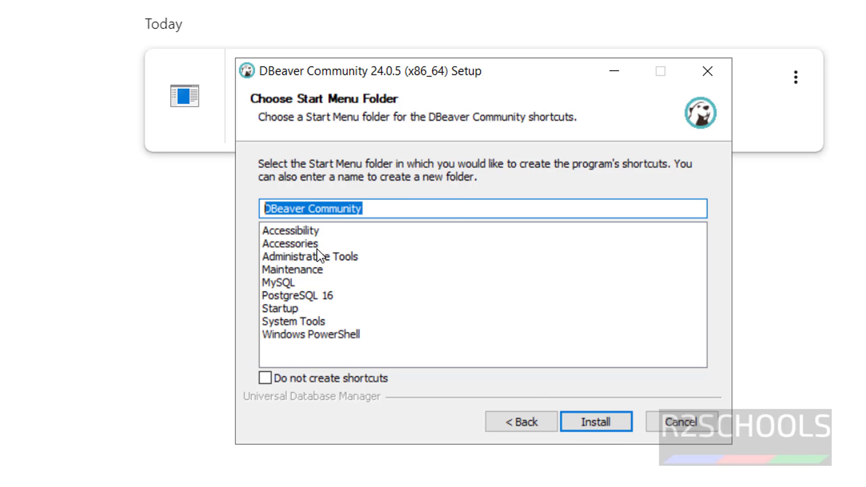
{"action": "left_click", "coordinate": [617, 430]}
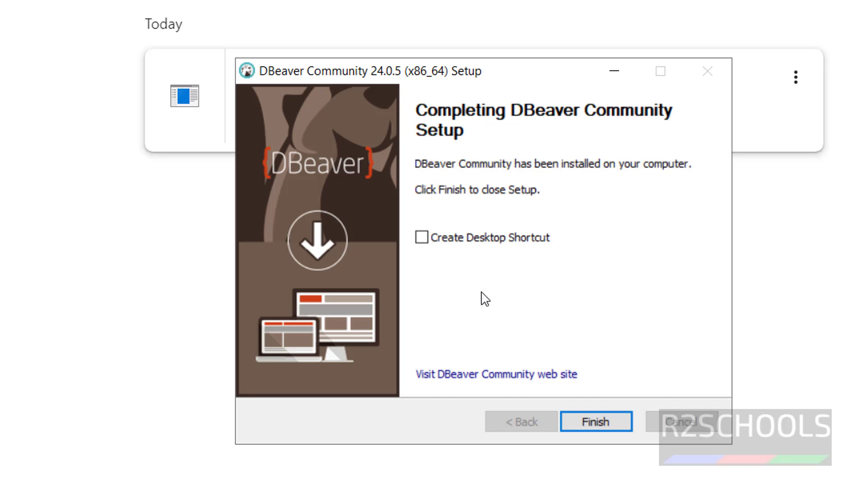
{"action": "left_click", "coordinate": [423, 237]}
{"action": "left_click", "coordinate": [596, 424]}
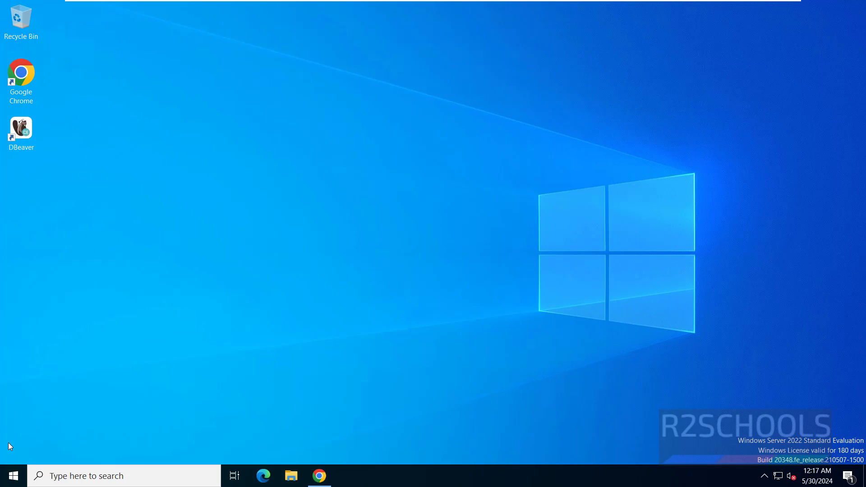
Step: Launch DBeaver from the DBeaver Community folder in the Start menu
{"action": "left_click", "coordinate": [11, 475]}
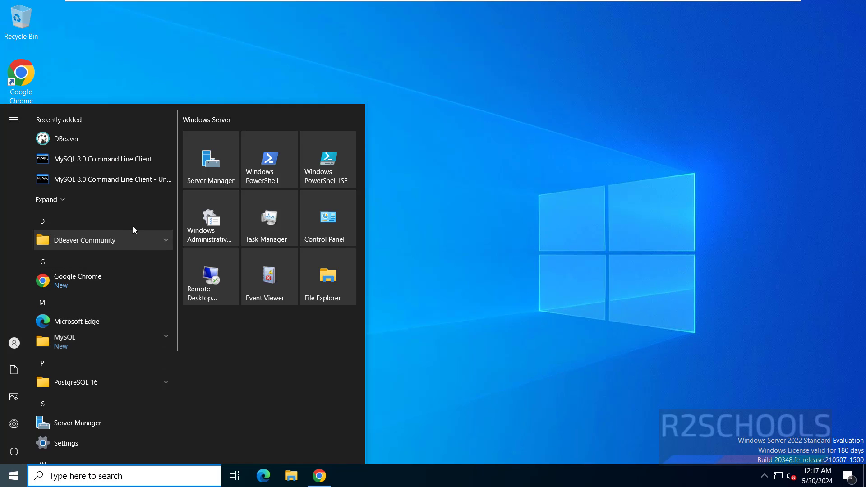
{"action": "left_click", "coordinate": [162, 239]}
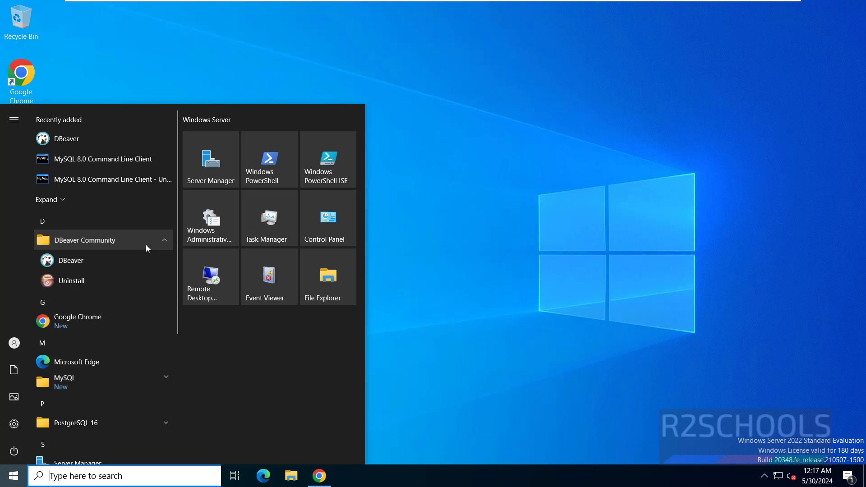
{"action": "left_click", "coordinate": [76, 267]}
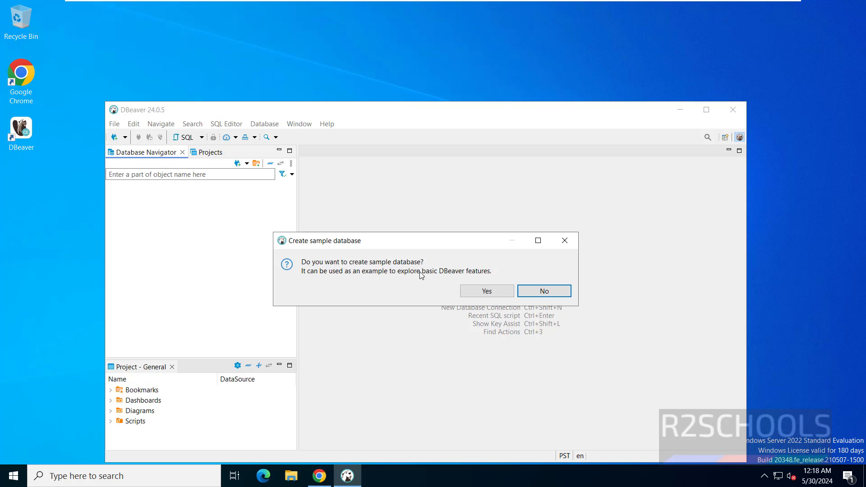
Step: Decline the sample database, dismiss the wizard and data-sharing notice, and maximize the DBeaver window
{"action": "left_click", "coordinate": [534, 291]}
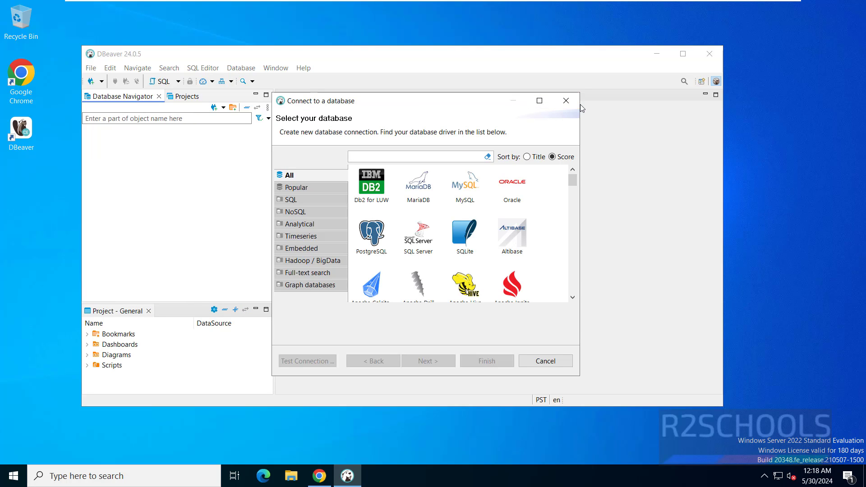
{"action": "left_click", "coordinate": [545, 361]}
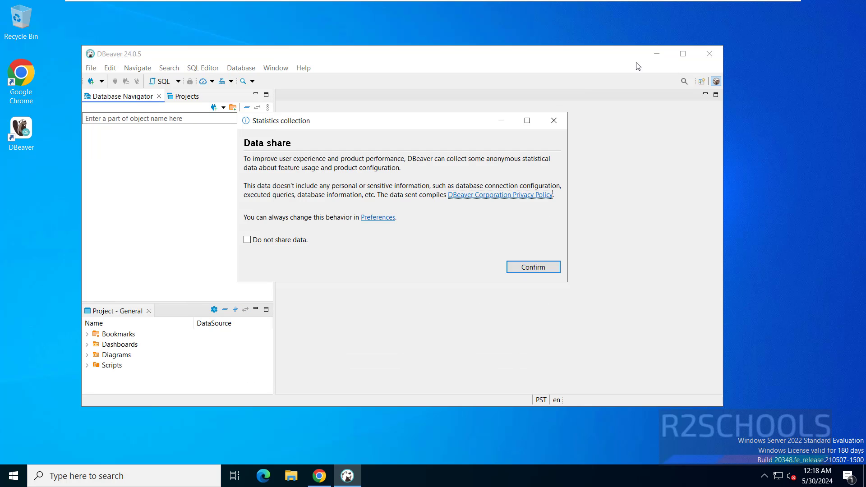
{"action": "left_click", "coordinate": [554, 121]}
{"action": "left_click", "coordinate": [683, 54]}
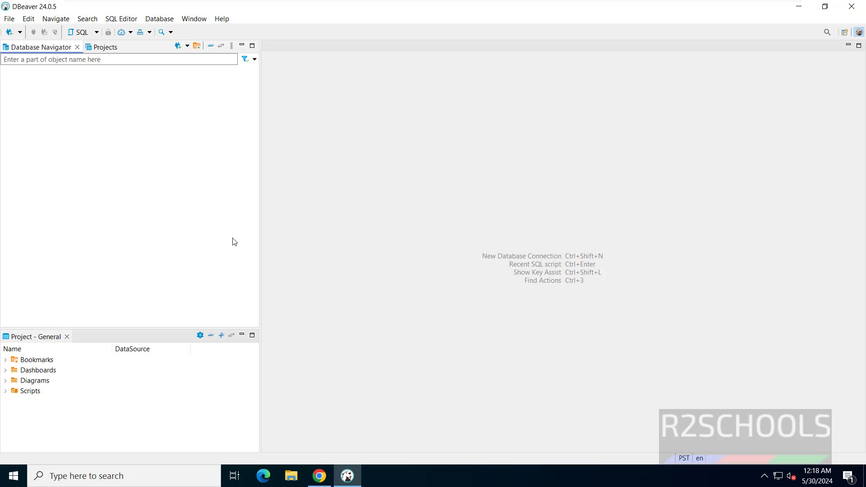
Step: Start a new database connection with MySQL as the driver and continue to its settings
{"action": "left_click", "coordinate": [11, 35]}
{"action": "scroll", "coordinate": [493, 178], "scroll_direction": "down", "scroll_amount": 3}
{"action": "scroll", "coordinate": [493, 177], "scroll_direction": "down", "scroll_amount": 15}
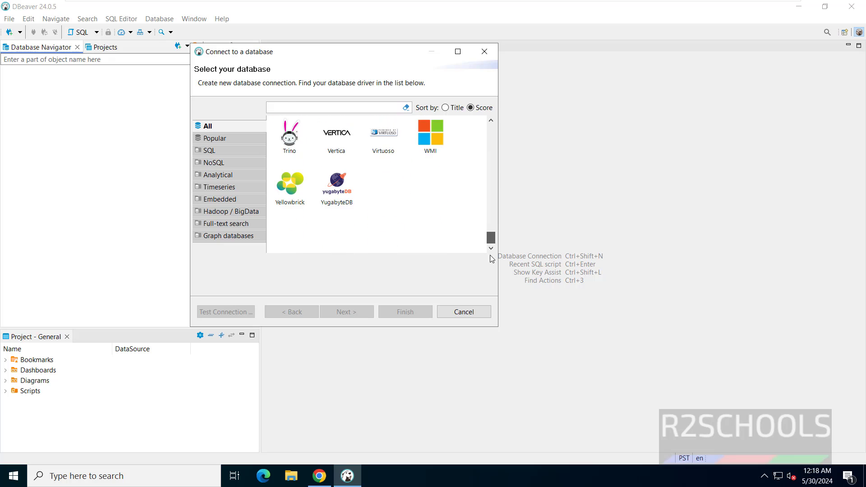
{"action": "scroll", "coordinate": [487, 153], "scroll_direction": "up", "scroll_amount": 10}
{"action": "scroll", "coordinate": [484, 137], "scroll_direction": "up", "scroll_amount": 10}
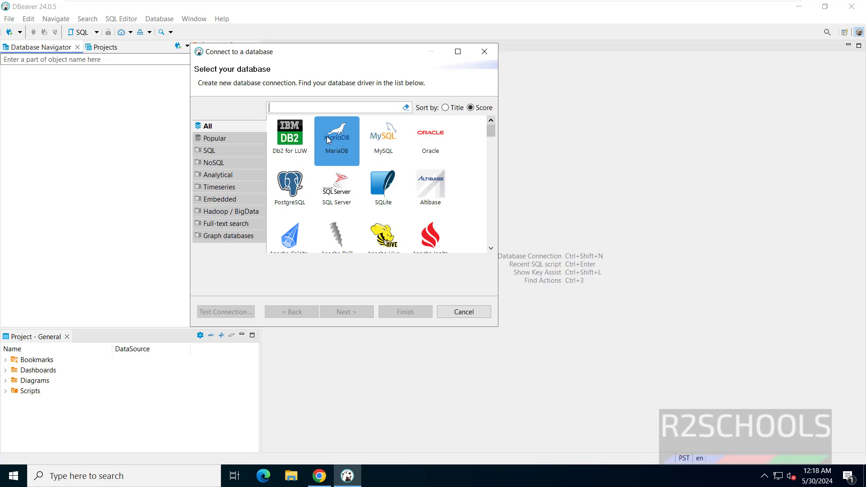
{"action": "left_click", "coordinate": [395, 143]}
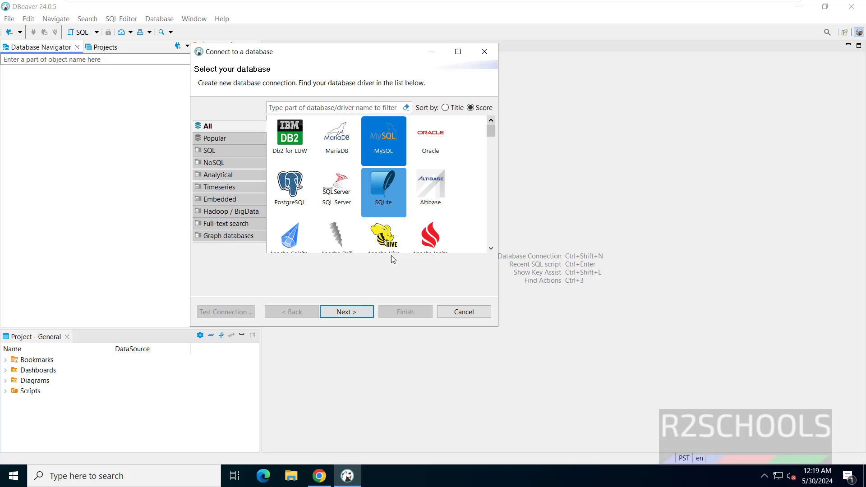
{"action": "left_click", "coordinate": [346, 312]}
Step: Keep localhost:3306, enter r2schools as the database, and type the root user's password
{"action": "left_click", "coordinate": [289, 158]}
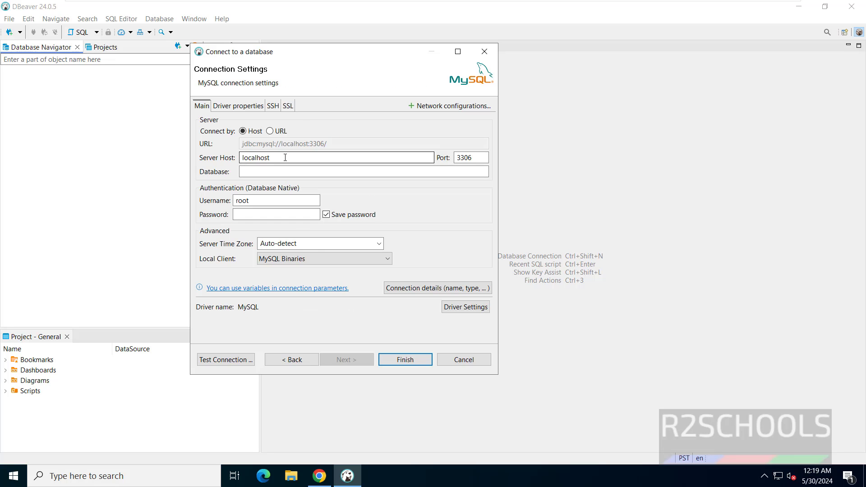
{"action": "left_click_drag", "start_coordinate": [289, 157], "coordinate": [225, 156]}
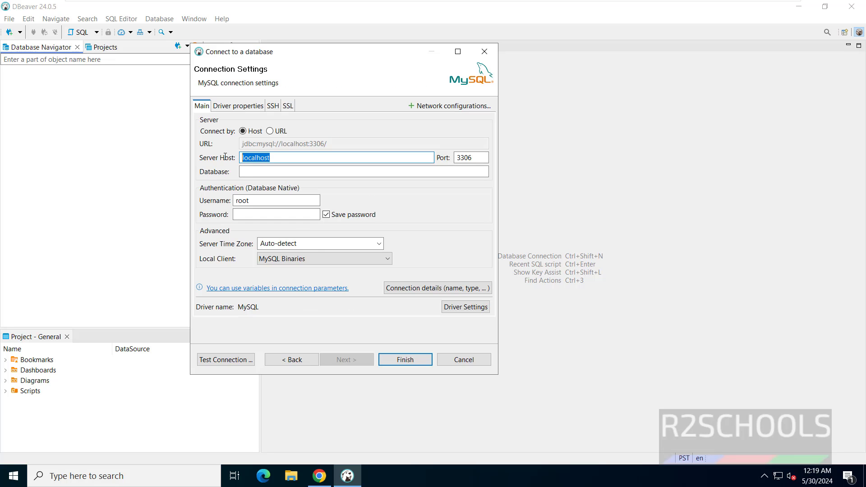
{"action": "key", "text": "super"}
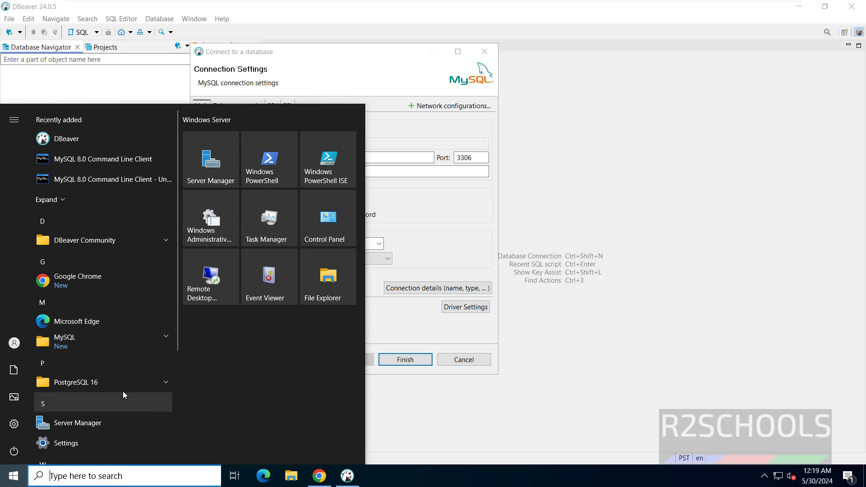
{"action": "left_click", "coordinate": [444, 220]}
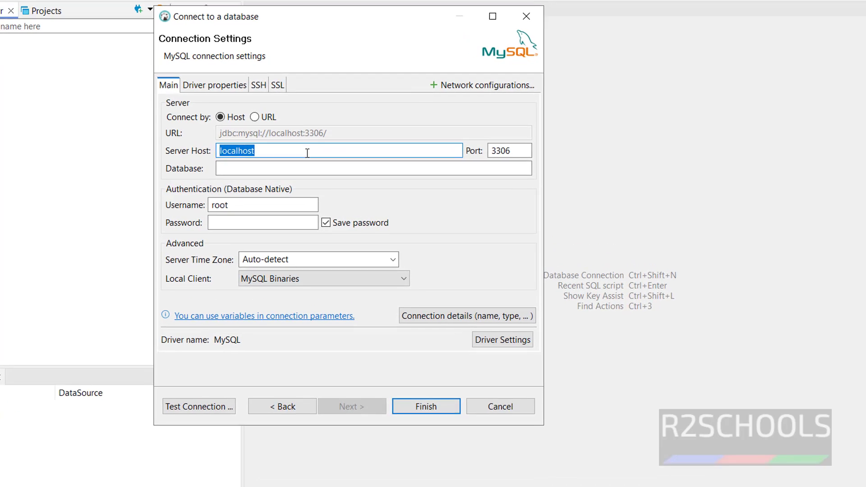
{"action": "double_click", "coordinate": [518, 150]}
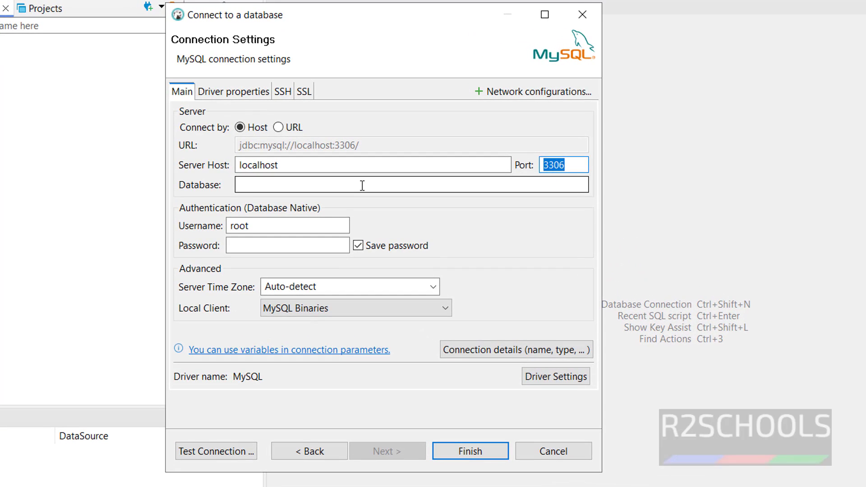
{"action": "left_click", "coordinate": [362, 186]}
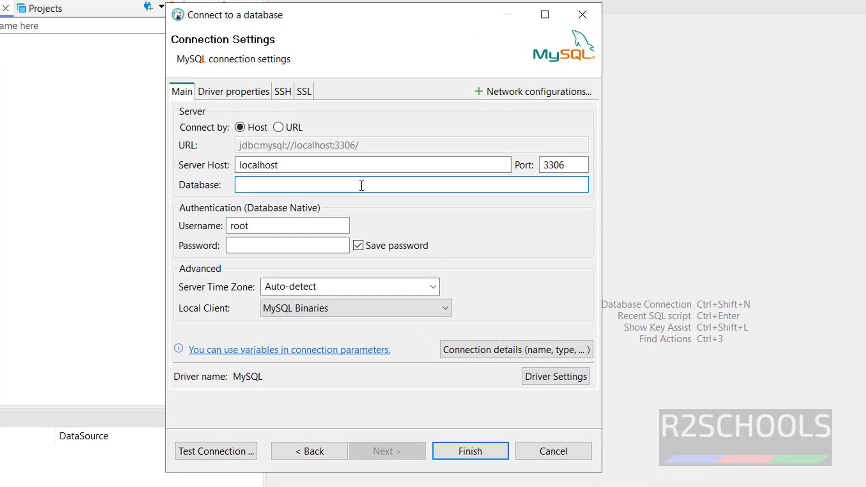
{"action": "type", "text": "r2schools"}
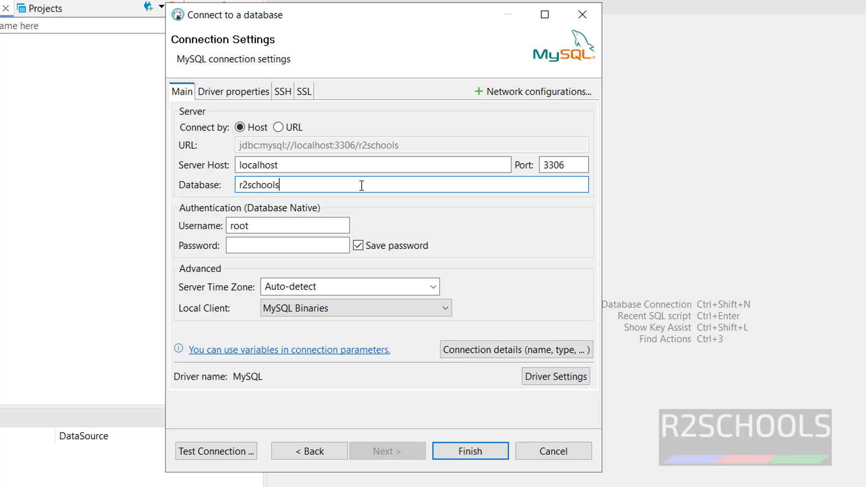
{"action": "double_click", "coordinate": [252, 228]}
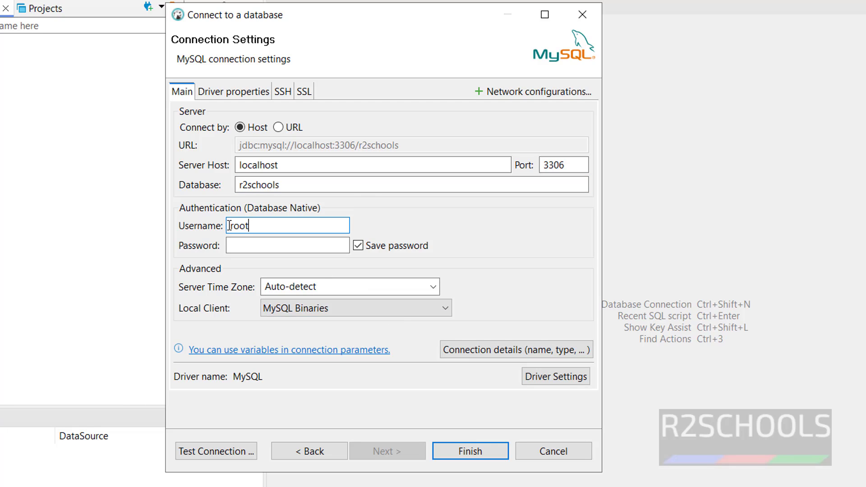
{"action": "type", "text": "123"}
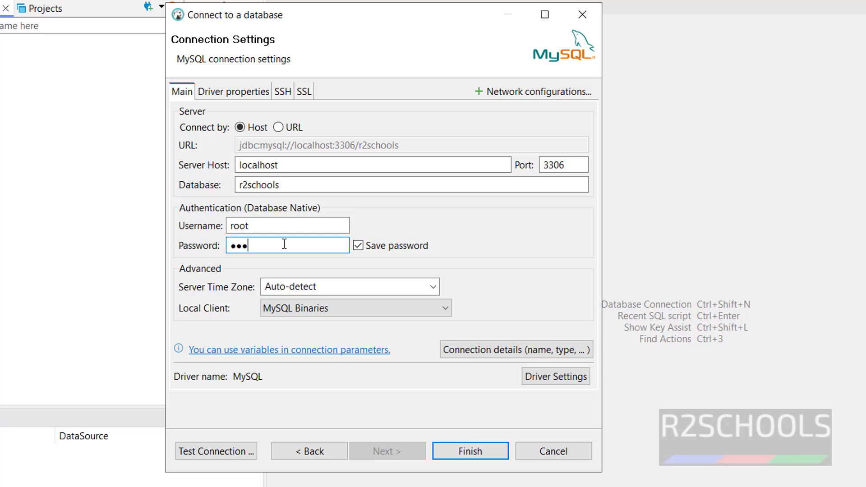
{"action": "type", "text": "456789"}
Step: Download the MySQL driver, pass the connection test against MySQL 8.0.37, and save the connection
{"action": "left_click", "coordinate": [358, 246]}
{"action": "left_click", "coordinate": [224, 452]}
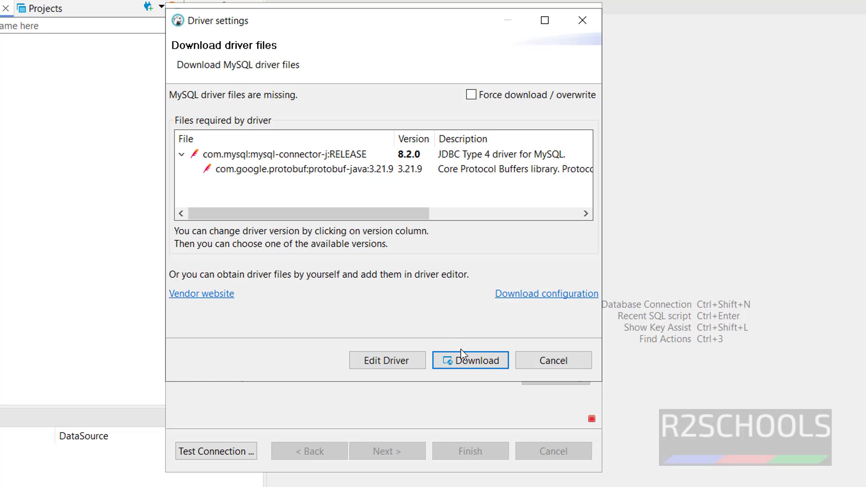
{"action": "left_click", "coordinate": [464, 358]}
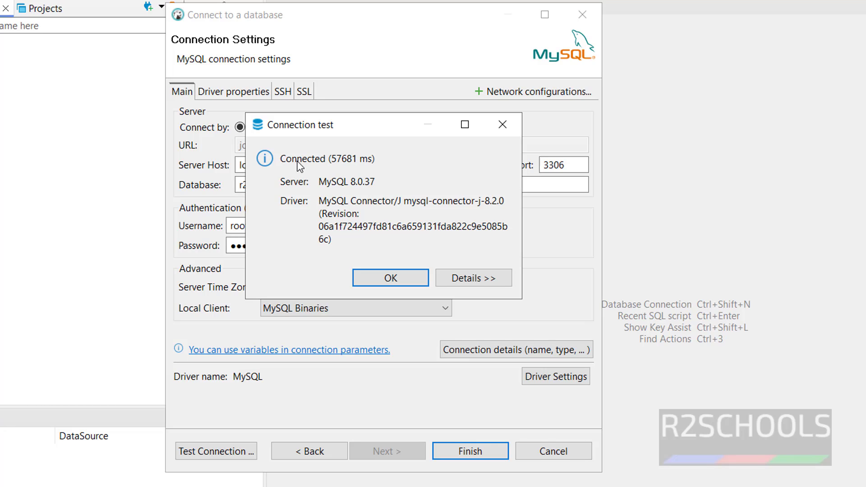
{"action": "left_click", "coordinate": [404, 277]}
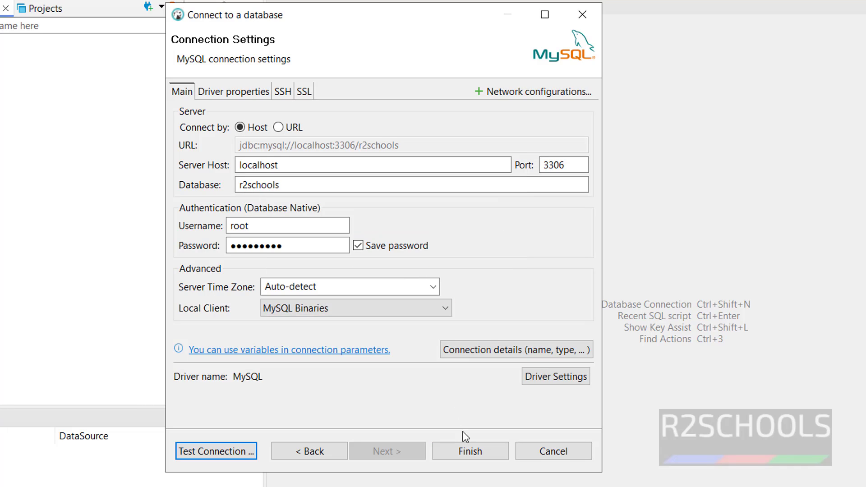
{"action": "left_click", "coordinate": [248, 453]}
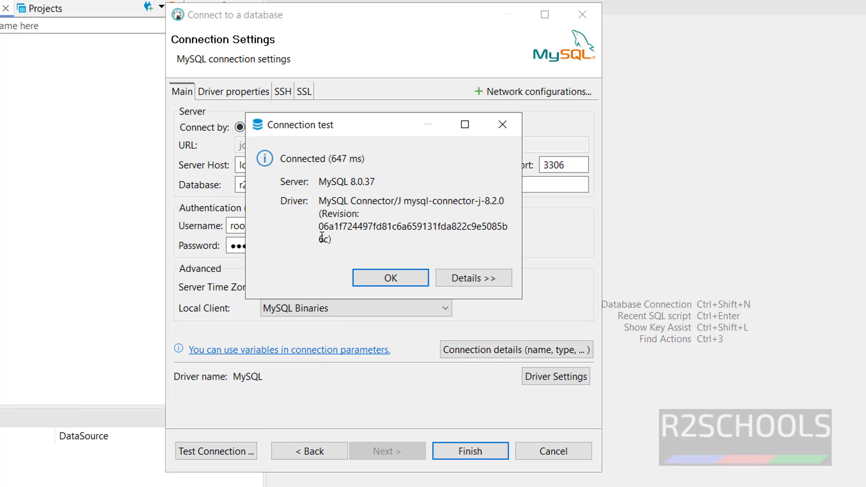
{"action": "left_click", "coordinate": [391, 277]}
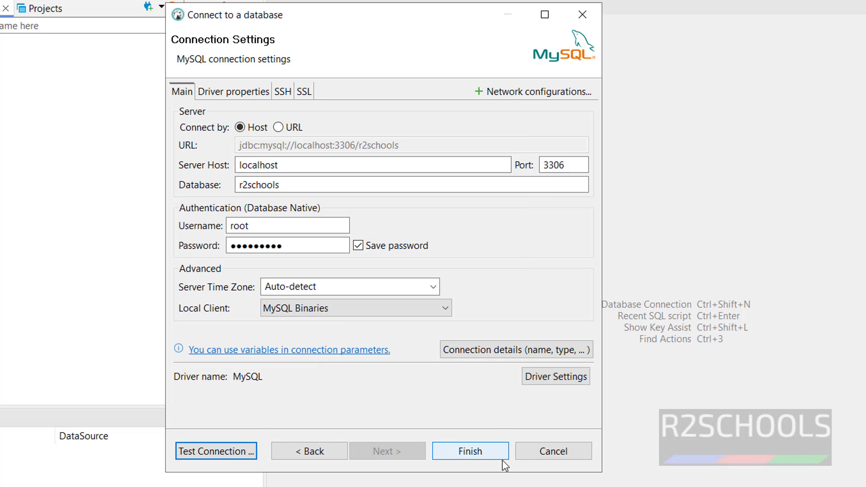
{"action": "left_click", "coordinate": [480, 453]}
Step: Expand r2schools' Databases and Users, then create database test1 from the Databases context menu
{"action": "left_click", "coordinate": [8, 100]}
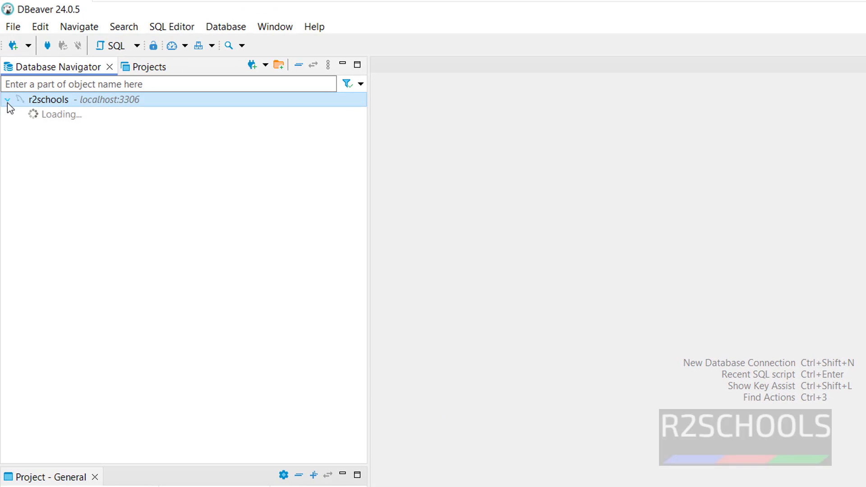
{"action": "left_click", "coordinate": [21, 115]}
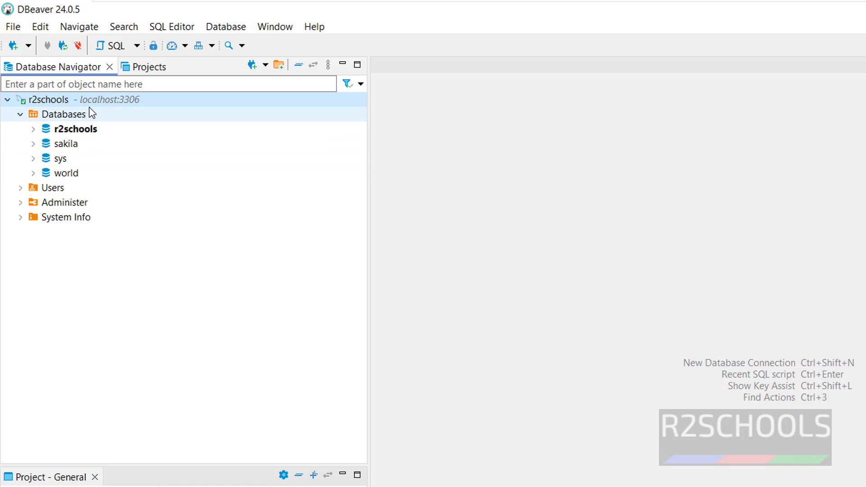
{"action": "left_click", "coordinate": [18, 189]}
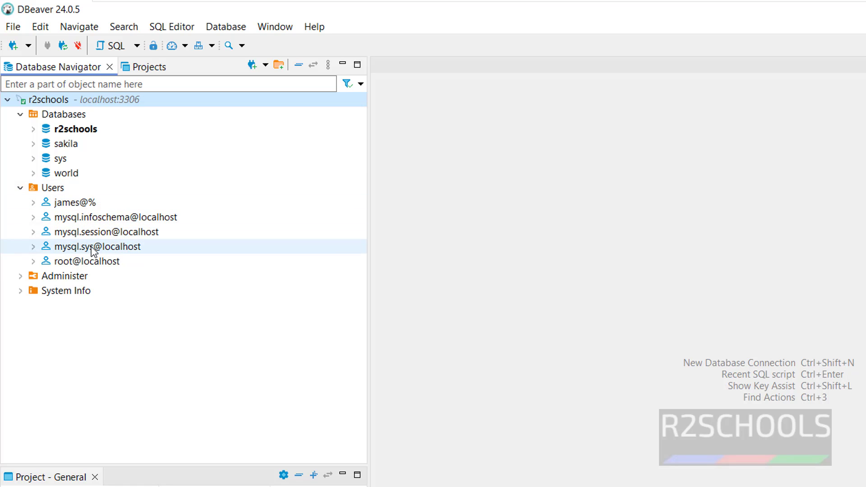
{"action": "right_click", "coordinate": [70, 117]}
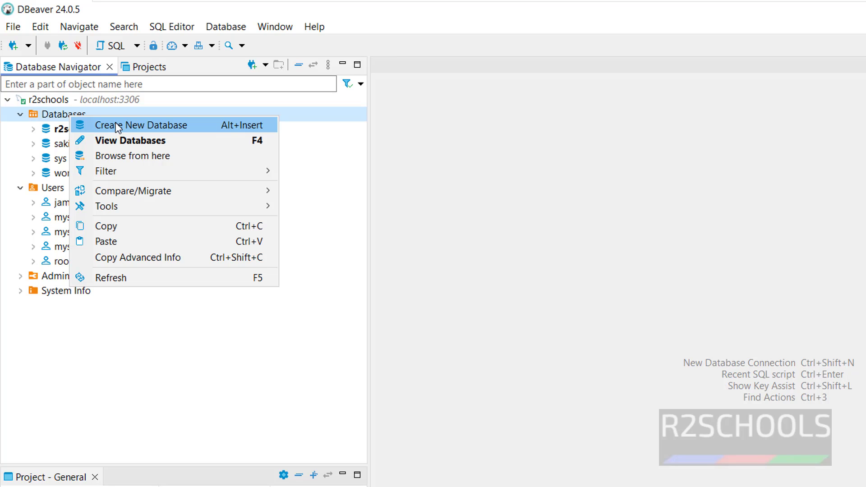
{"action": "left_click", "coordinate": [118, 128]}
{"action": "type", "text": "test1"}
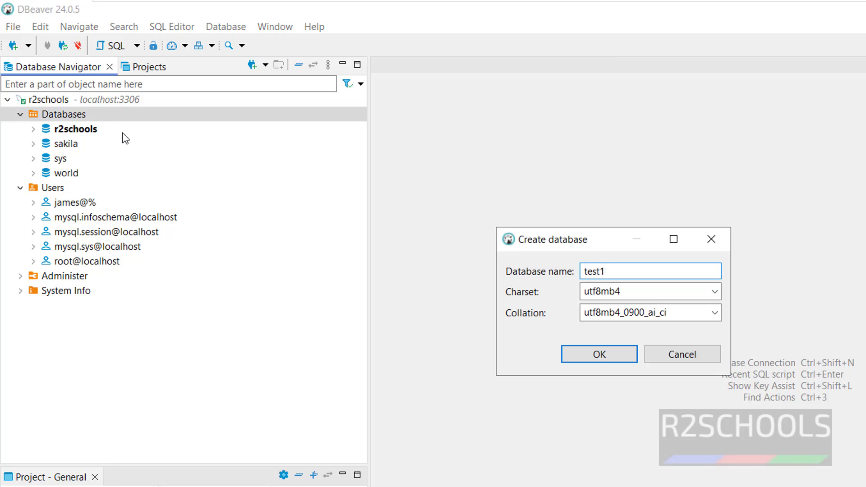
{"action": "left_click", "coordinate": [603, 353]}
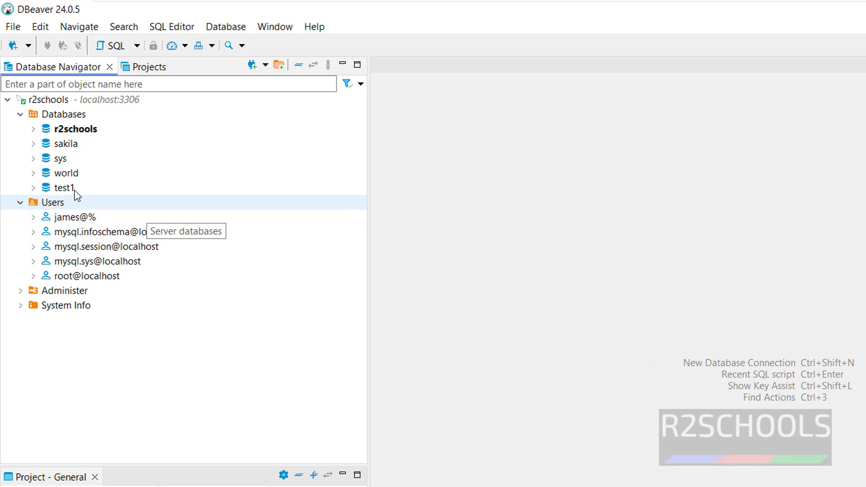
Step: Create a new MySQL user named david under Users and enter its password
{"action": "right_click", "coordinate": [53, 205]}
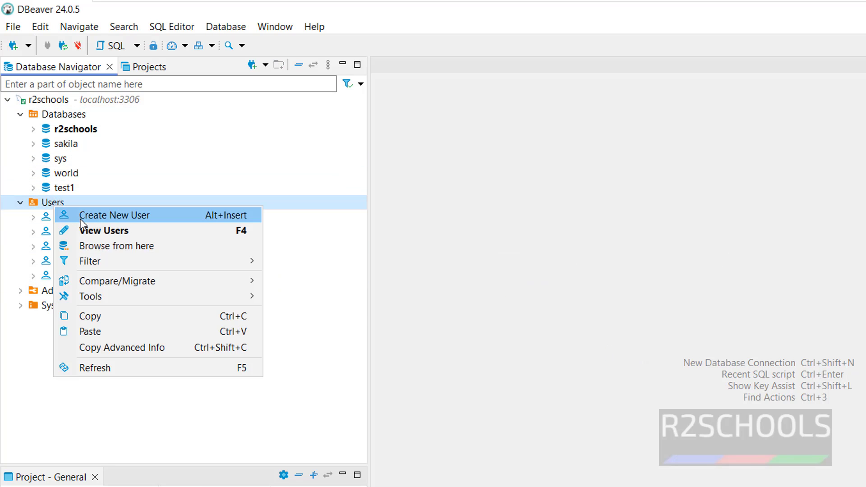
{"action": "left_click", "coordinate": [120, 214]}
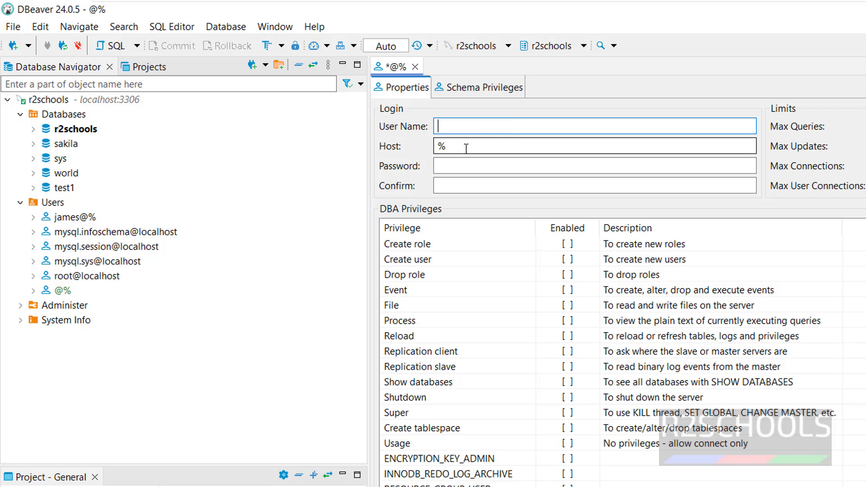
{"action": "left_click", "coordinate": [449, 149]}
{"action": "left_click", "coordinate": [469, 167]}
{"action": "left_click", "coordinate": [461, 185]}
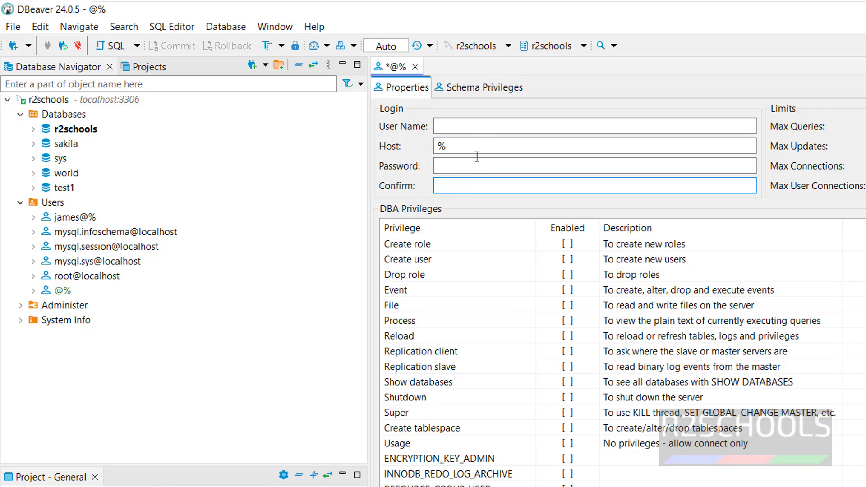
{"action": "left_click", "coordinate": [484, 127]}
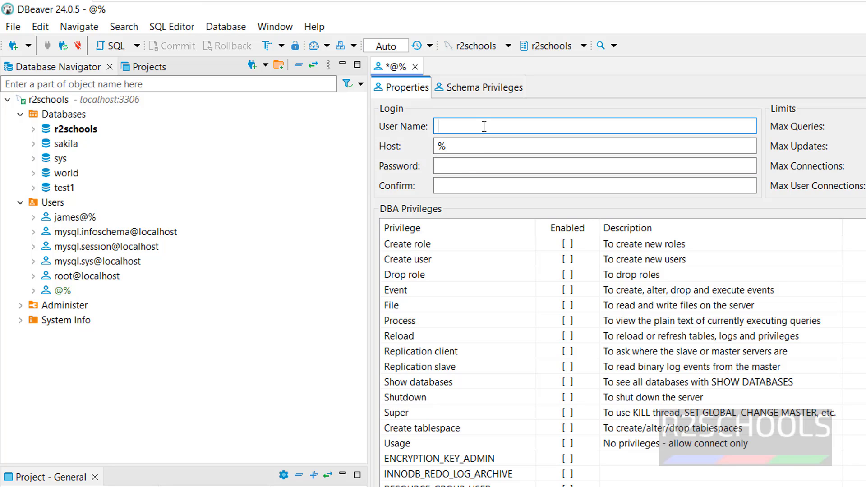
{"action": "type", "text": "david"}
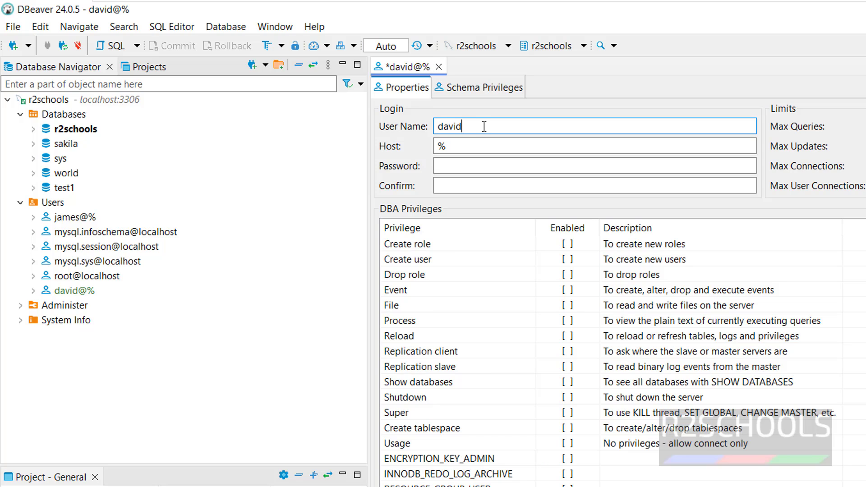
{"action": "left_click", "coordinate": [465, 167]}
{"action": "type", "text": "123456"}
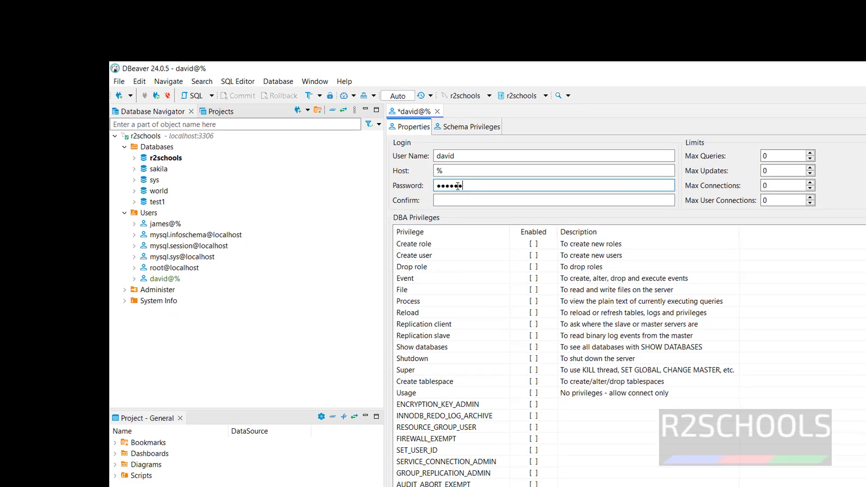
{"action": "type", "text": "7890"}
{"action": "key", "text": "Tab"}
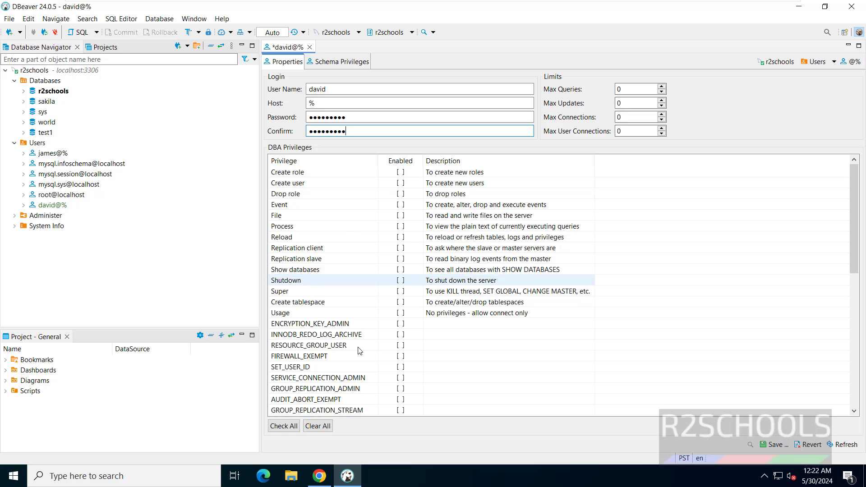
Step: Save user david@%, apply the CREATE USER statement, and close its editor
{"action": "left_click", "coordinate": [773, 444]}
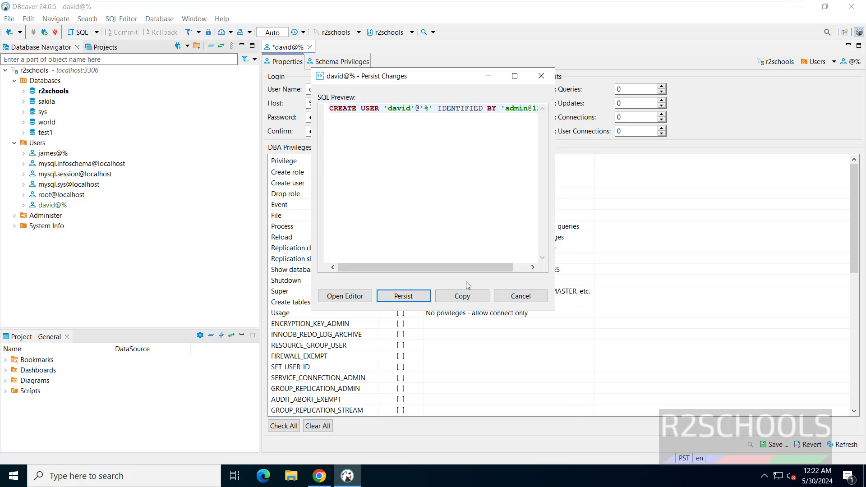
{"action": "left_click", "coordinate": [402, 298]}
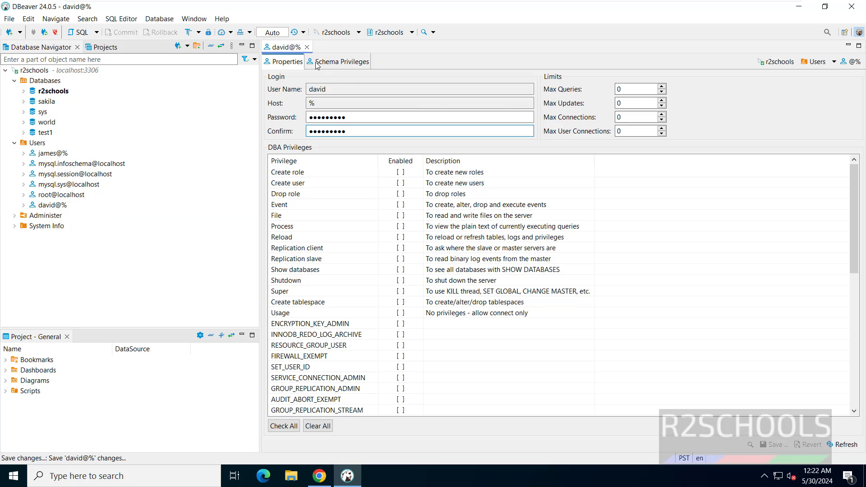
{"action": "left_click", "coordinate": [307, 47]}
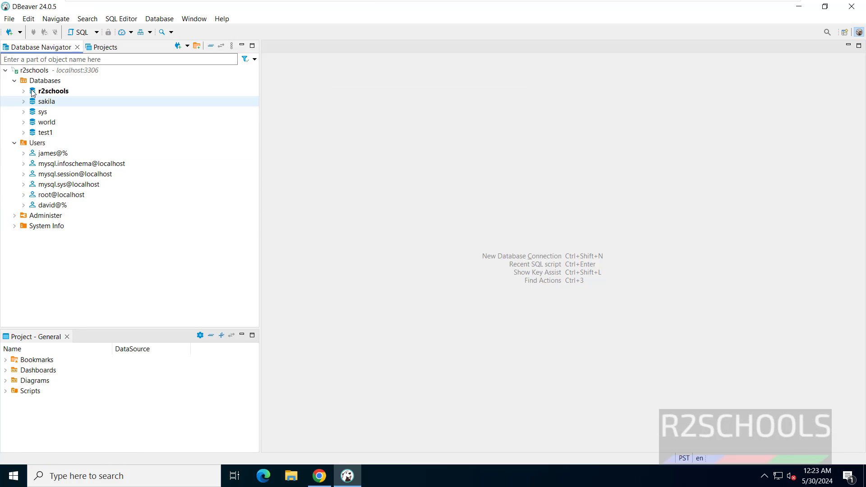
Step: Start a new PostgreSQL connection, keeping host localhost and port 5432
{"action": "left_click", "coordinate": [5, 70]}
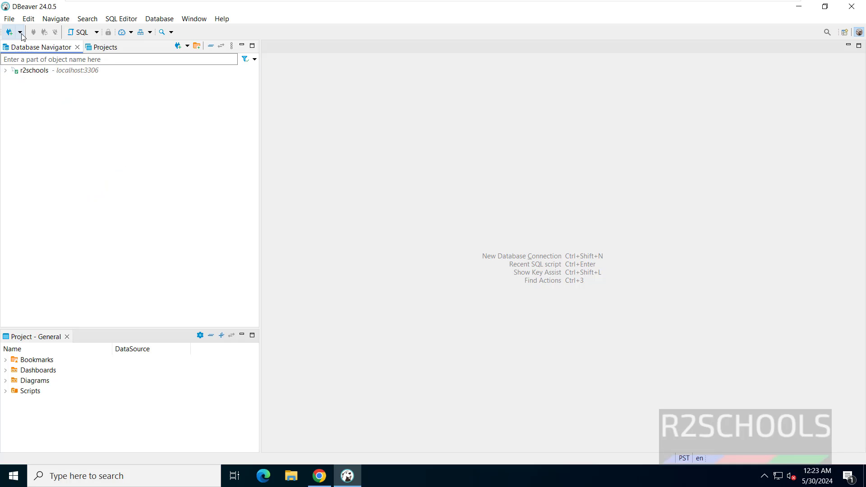
{"action": "left_click", "coordinate": [8, 33]}
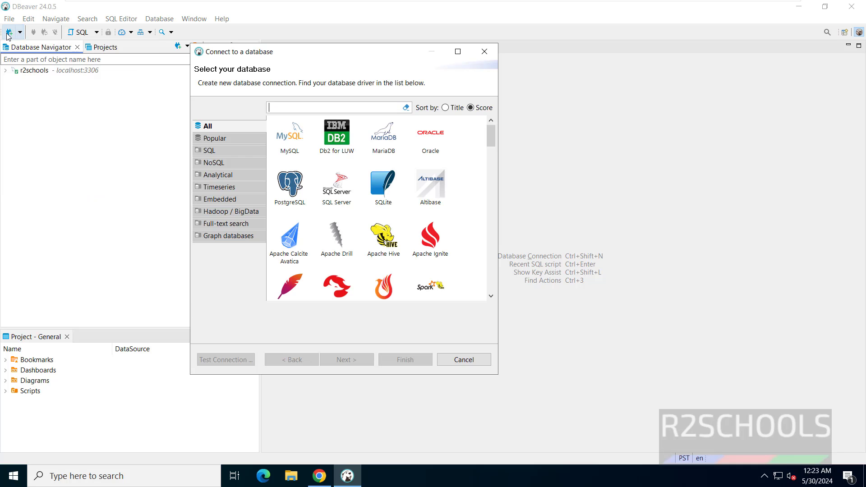
{"action": "left_click", "coordinate": [290, 194]}
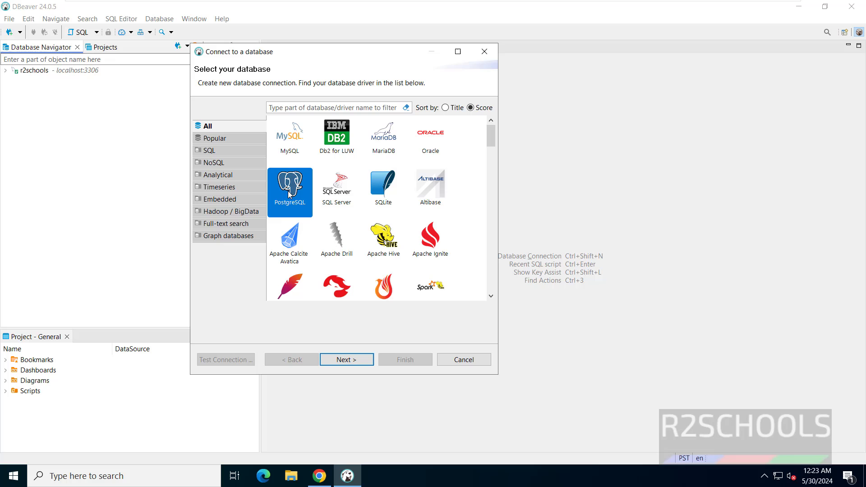
{"action": "left_click", "coordinate": [366, 366]}
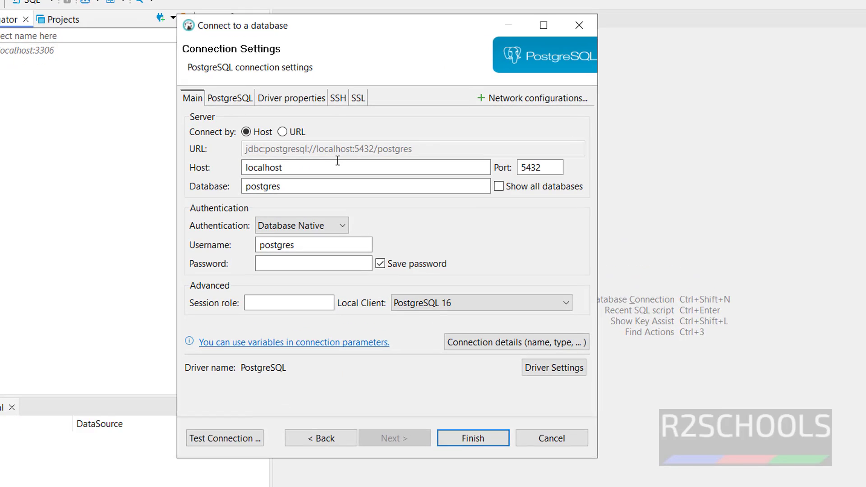
{"action": "left_click_drag", "start_coordinate": [338, 163], "coordinate": [234, 167]}
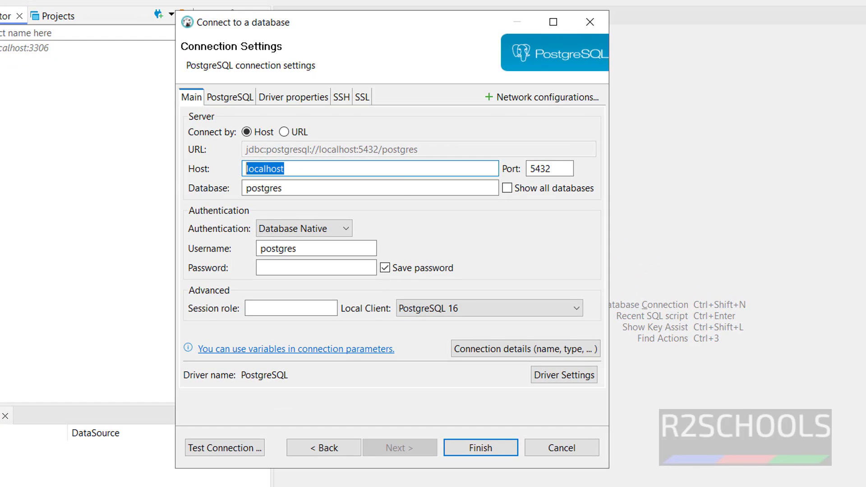
{"action": "left_click_drag", "start_coordinate": [559, 168], "coordinate": [520, 168]}
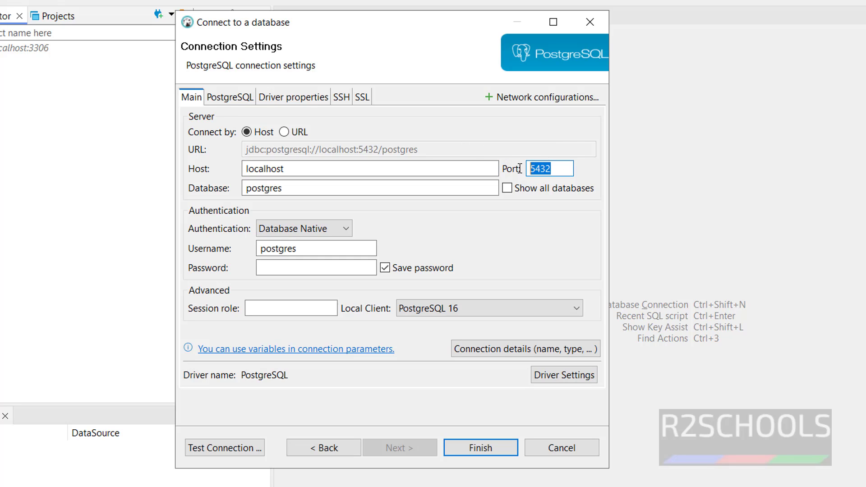
{"action": "key", "text": "Tab"}
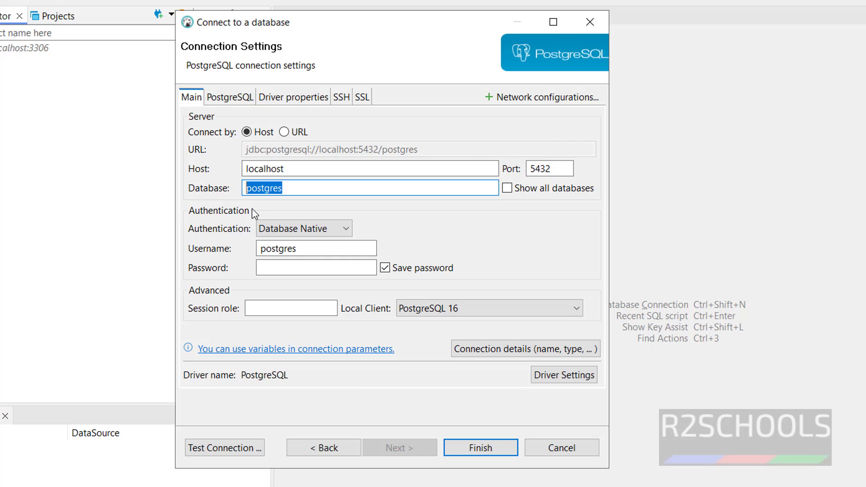
Step: Use Database Native authentication as postgres with its password, database r2schools, local client PostgreSQL 16
{"action": "left_click", "coordinate": [331, 231]}
{"action": "left_click", "coordinate": [432, 226]}
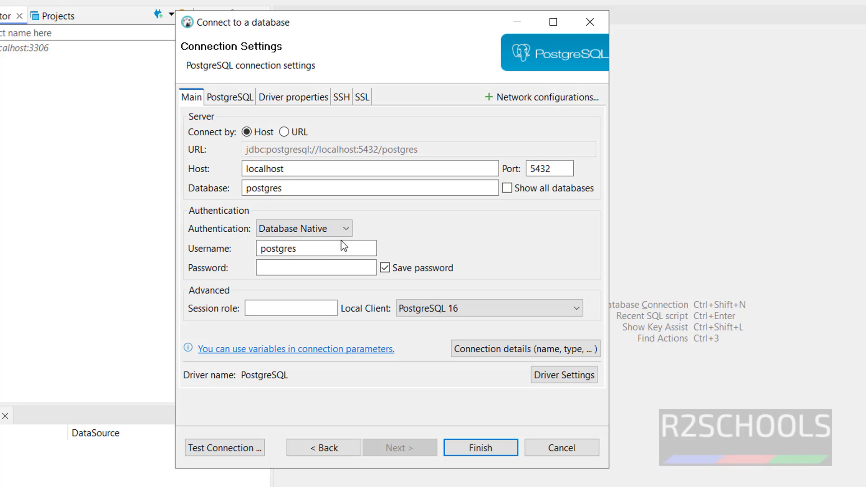
{"action": "left_click_drag", "start_coordinate": [303, 249], "coordinate": [217, 248]}
{"action": "left_click", "coordinate": [278, 271]}
{"action": "type", "text": "admin@123"}
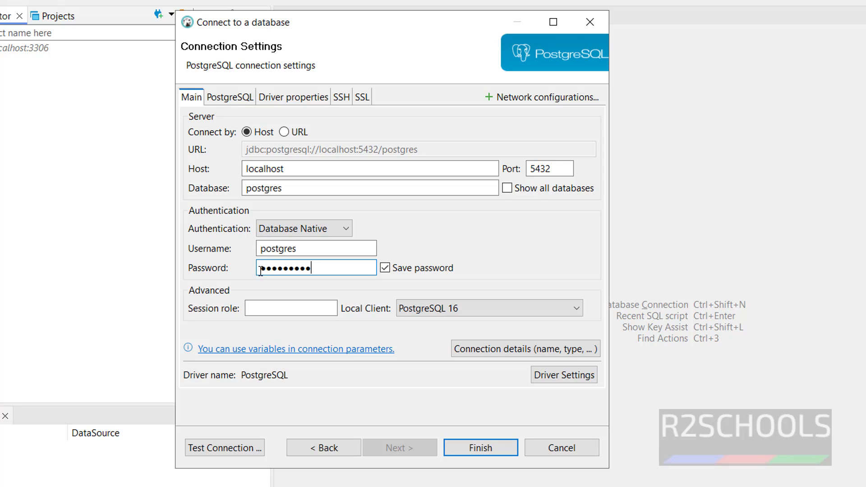
{"action": "left_click_drag", "start_coordinate": [309, 189], "coordinate": [192, 190]}
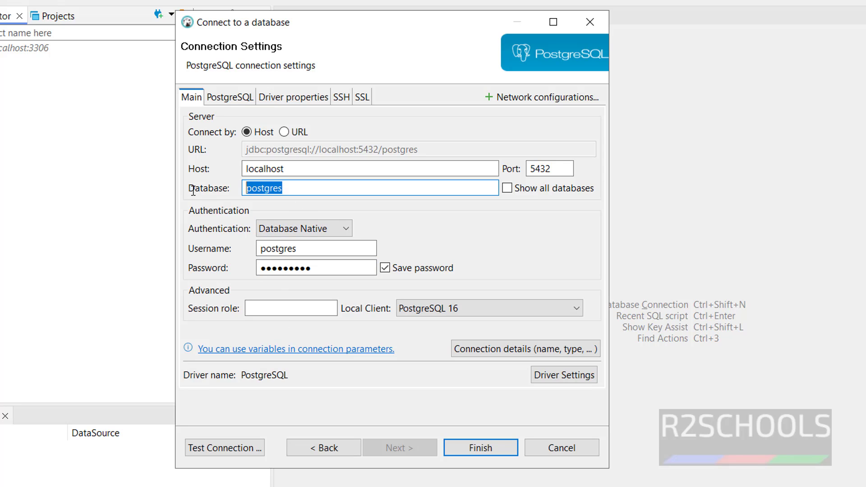
{"action": "type", "text": "r2schools"}
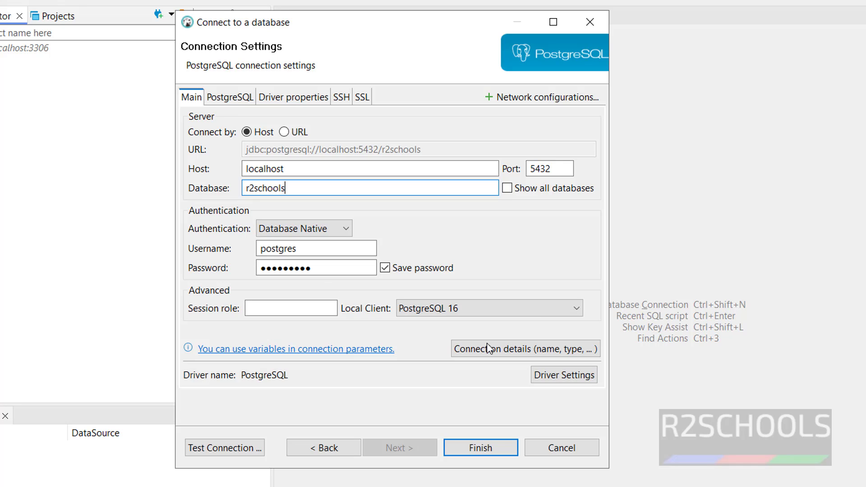
{"action": "left_click", "coordinate": [492, 304]}
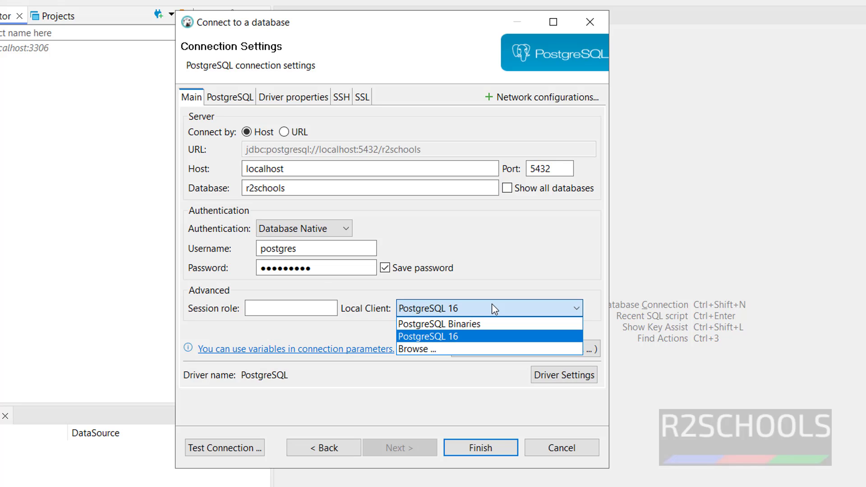
{"action": "left_click", "coordinate": [492, 304]}
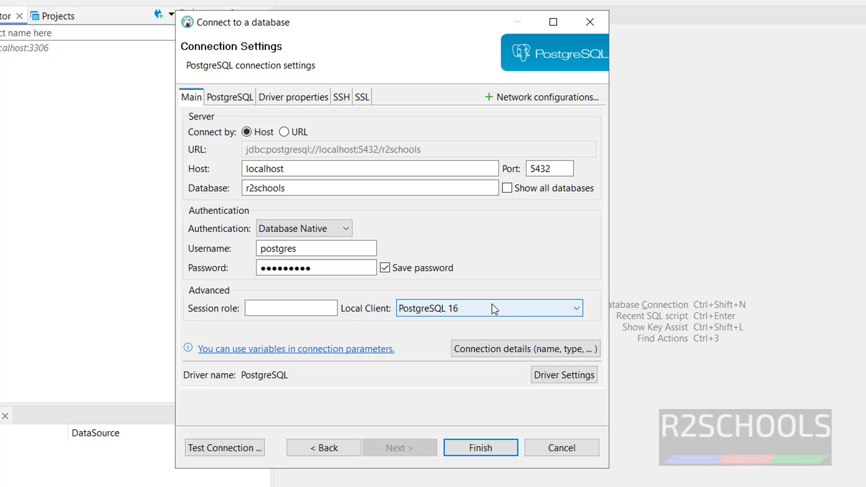
Step: Test the PostgreSQL connection after downloading the missing driver files
{"action": "left_click", "coordinate": [214, 446]}
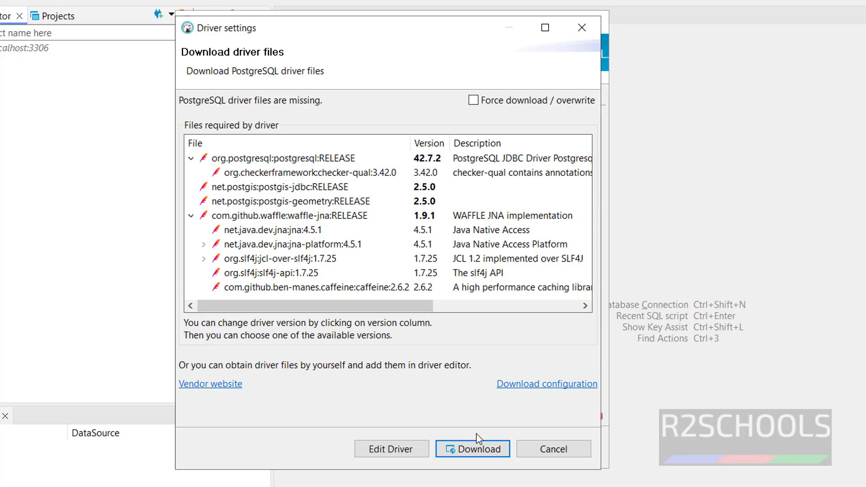
{"action": "left_click", "coordinate": [475, 449]}
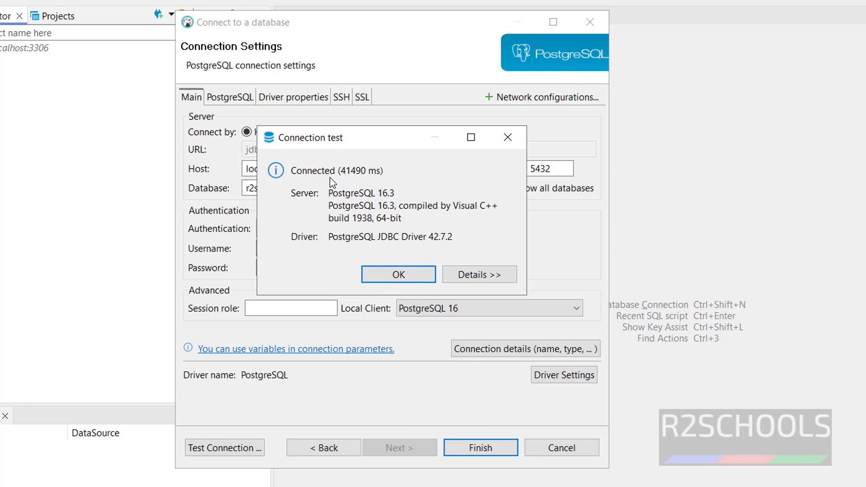
{"action": "left_click", "coordinate": [393, 275]}
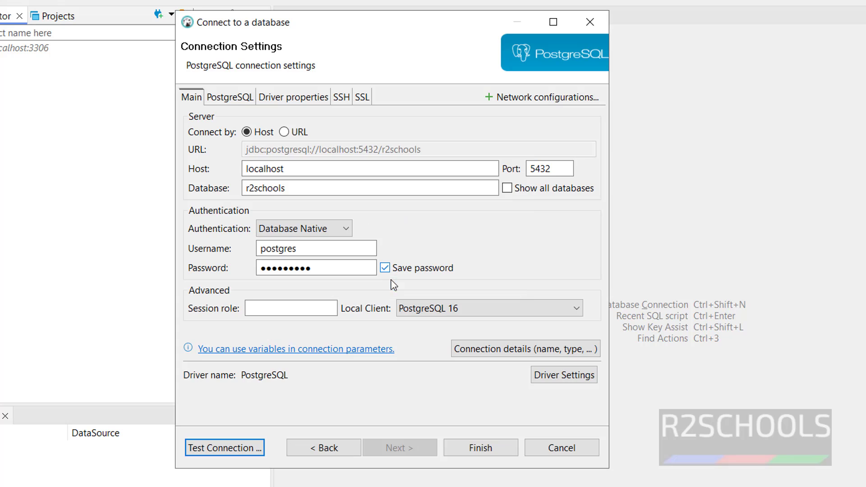
Step: Finish adding the r2schools 2 connection and expand its r2schools database
{"action": "left_click", "coordinate": [480, 448]}
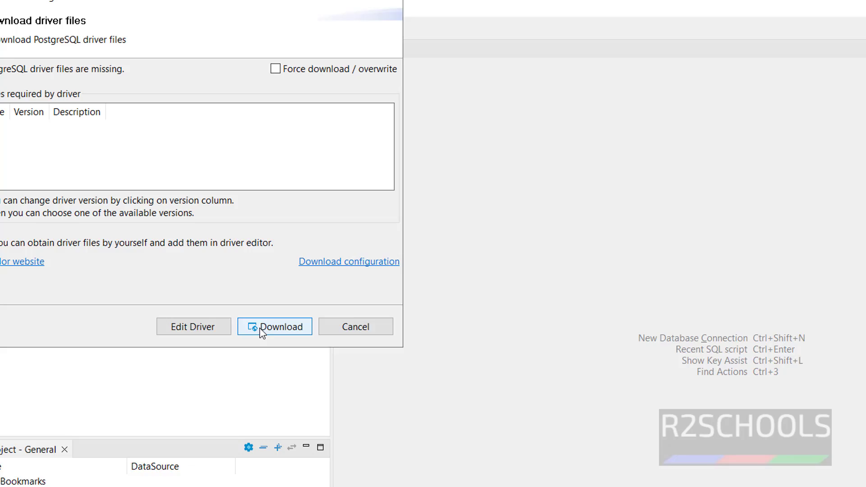
{"action": "left_click", "coordinate": [260, 328]}
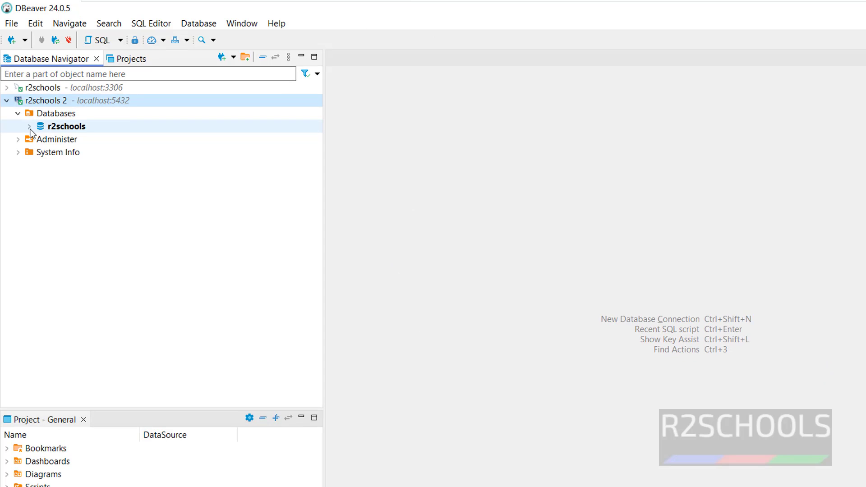
{"action": "left_click", "coordinate": [29, 127]}
Step: Create a new database named 'test' on the r2schools 2 connection
{"action": "left_click", "coordinate": [29, 126]}
{"action": "right_click", "coordinate": [61, 114]}
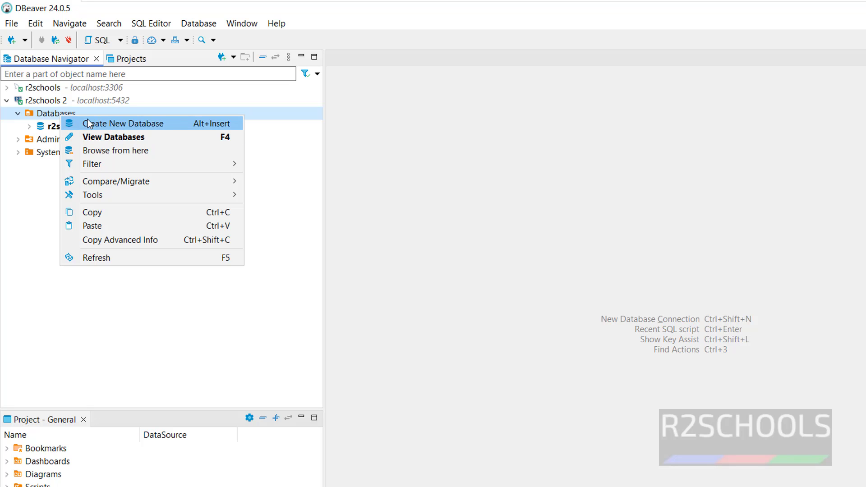
{"action": "left_click", "coordinate": [85, 123]}
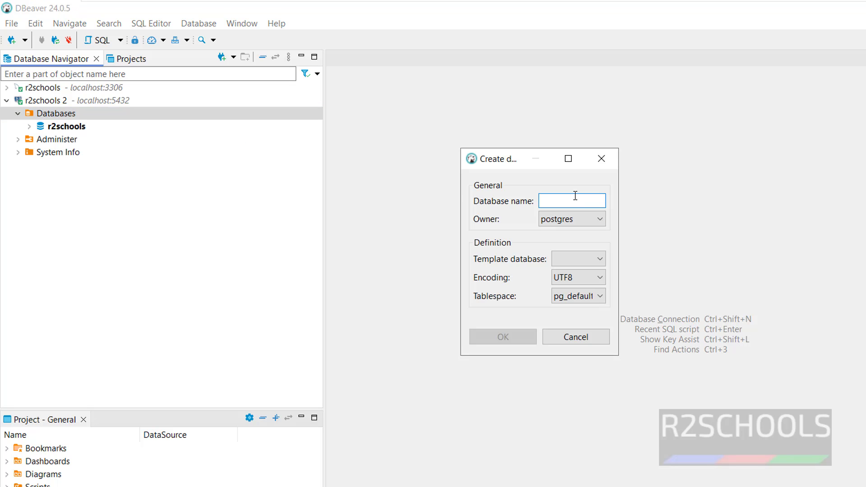
{"action": "type", "text": "test12"}
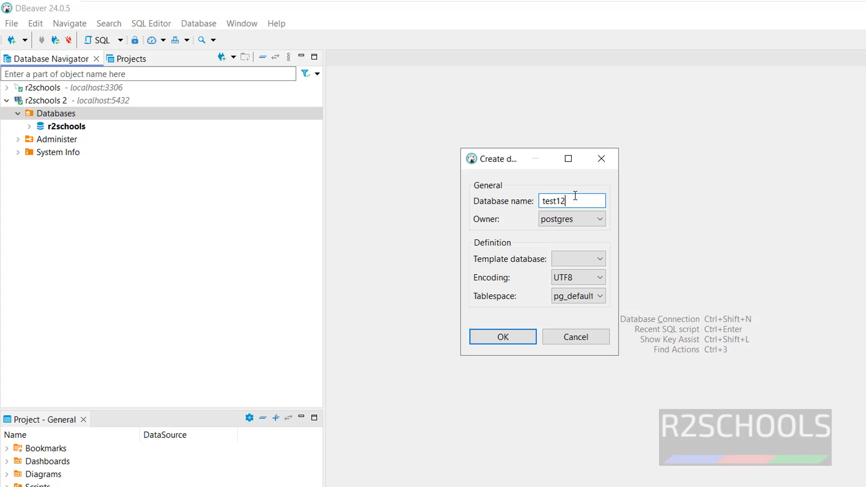
{"action": "left_click", "coordinate": [519, 338]}
Step: Run 'select datname from pg_database' in a new SQL script for r2schools 2
{"action": "key", "text": "ctrl+bracketright"}
{"action": "type", "text": "selec"}
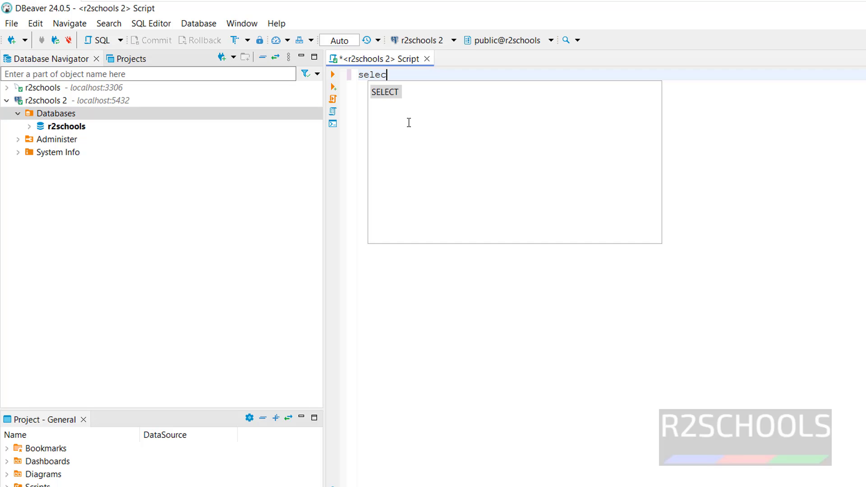
{"action": "type", "text": "t dat"}
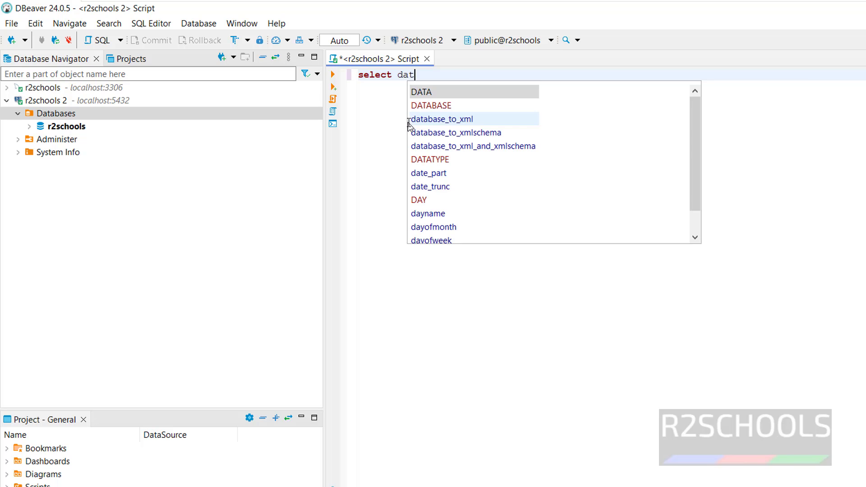
{"action": "type", "text": "name from pg_databas"}
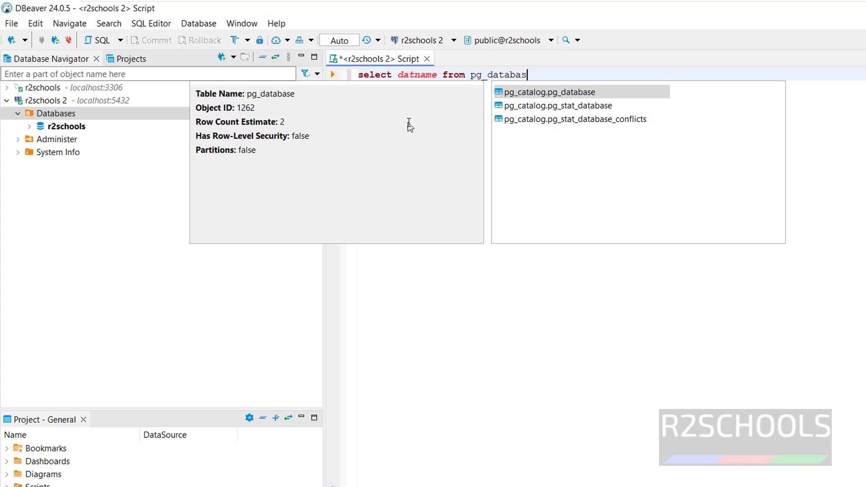
{"action": "type", "text": "e"}
{"action": "left_click_drag", "start_coordinate": [534, 75], "coordinate": [357, 75]}
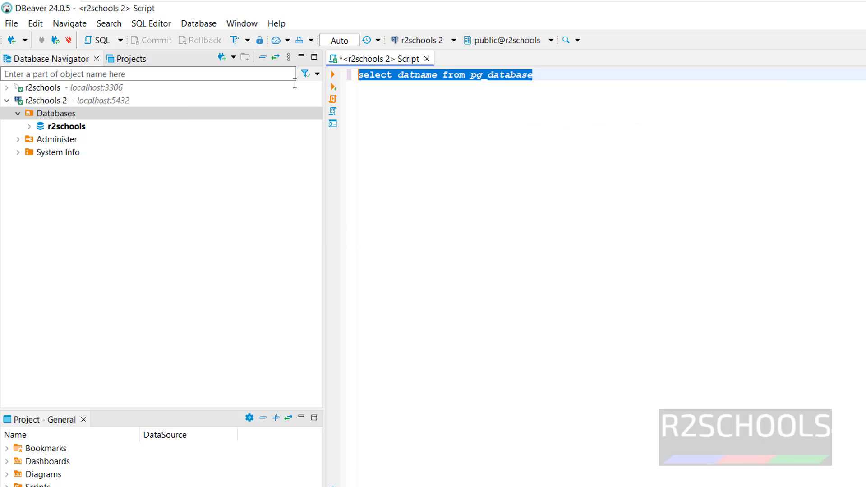
{"action": "left_click", "coordinate": [333, 76]}
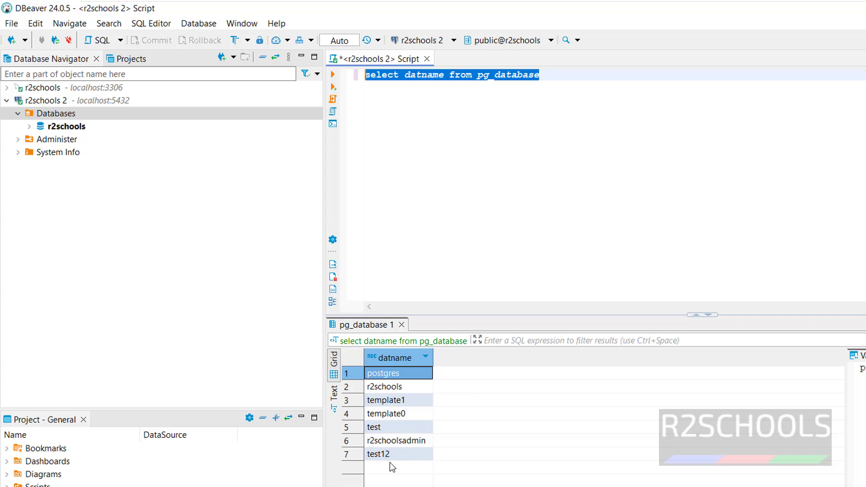
{"action": "left_click", "coordinate": [444, 75]}
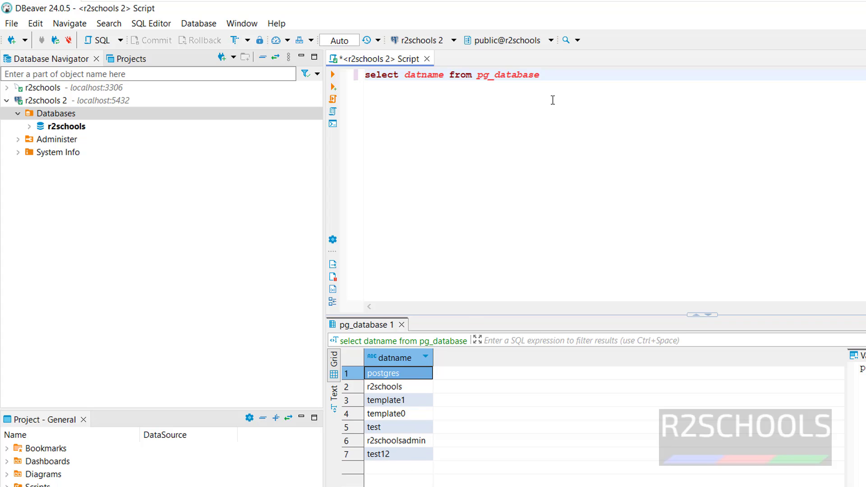